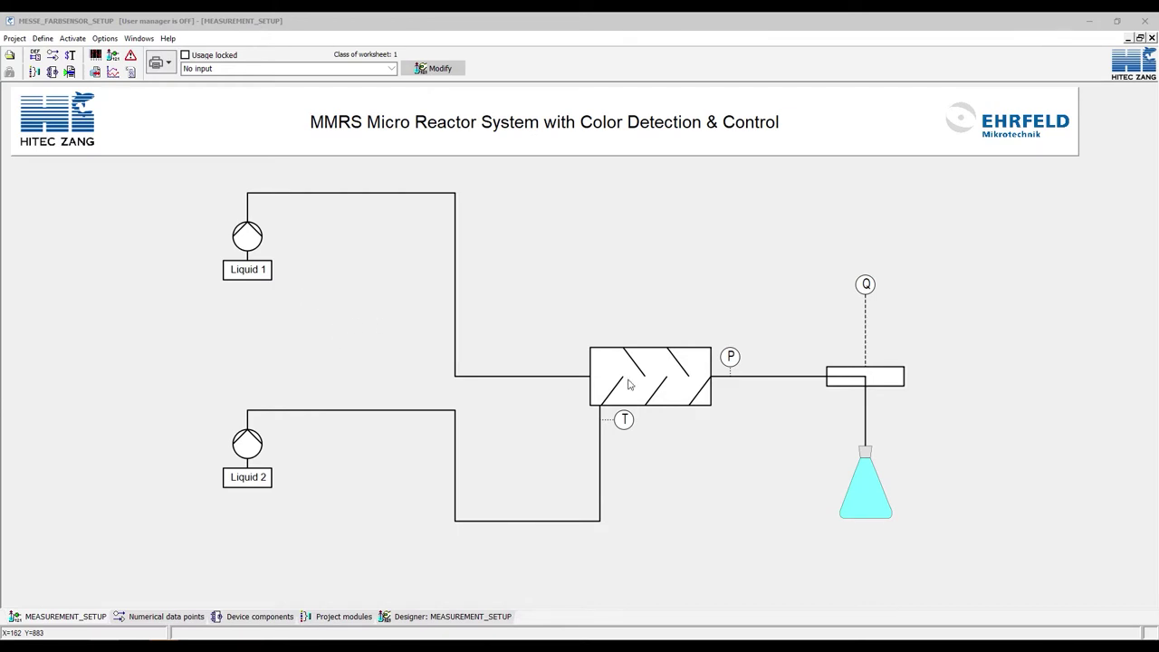
Step: Open the worksheet in the Designer and expand Microreactor Designer Library > Reactors
click(435, 69)
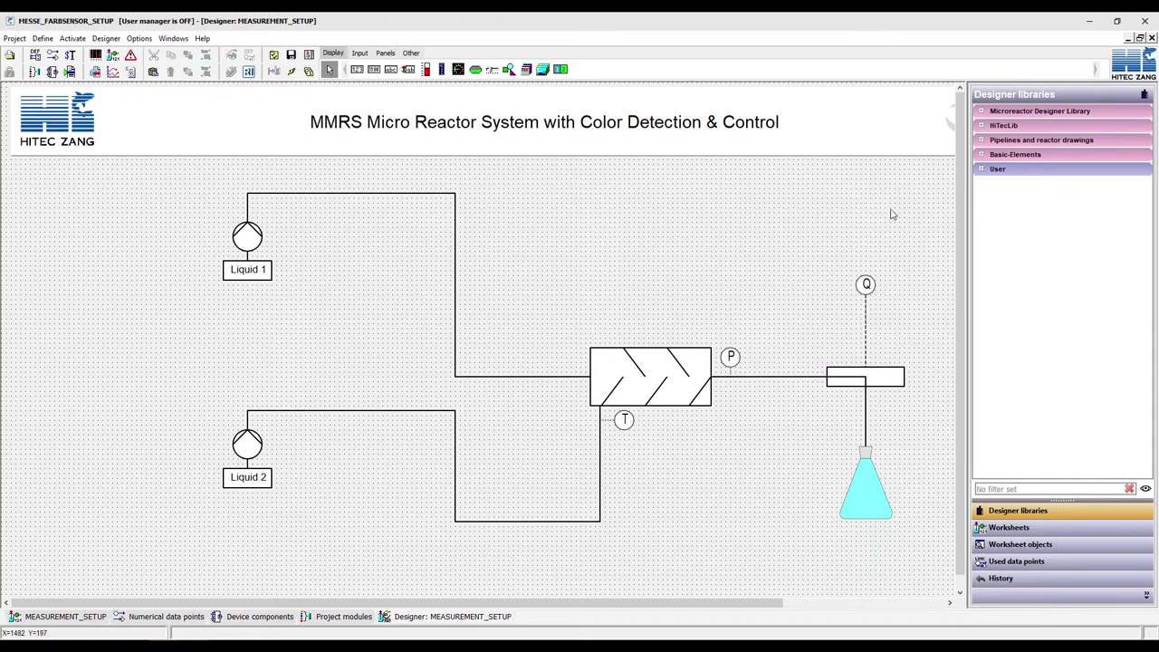
click(982, 110)
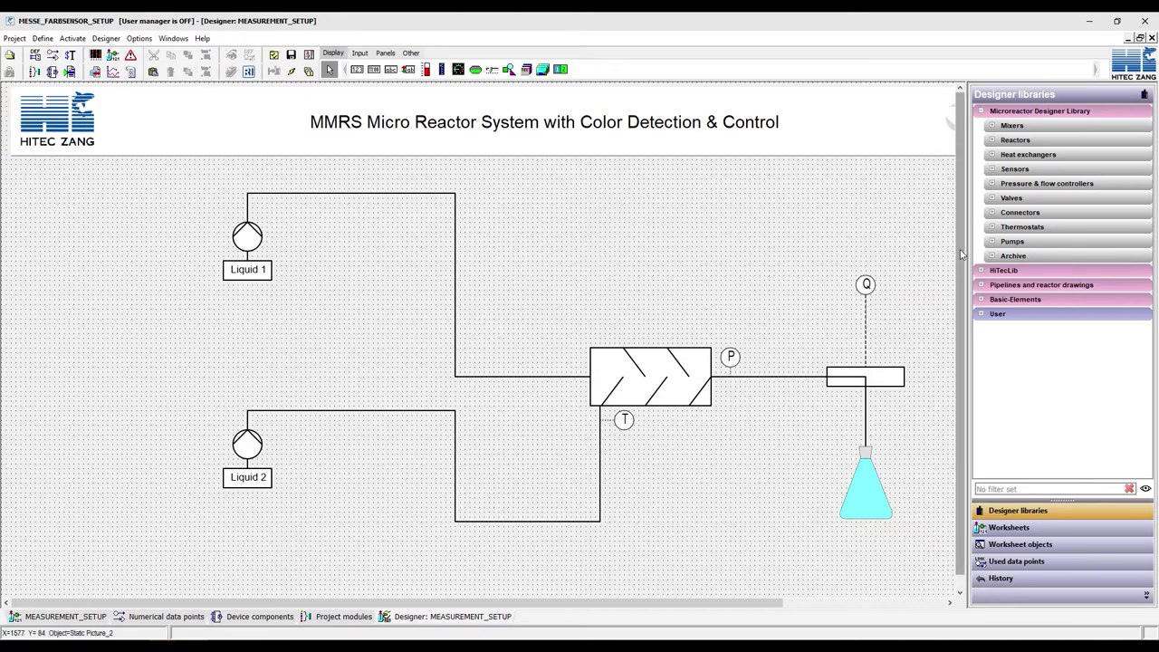
click(991, 141)
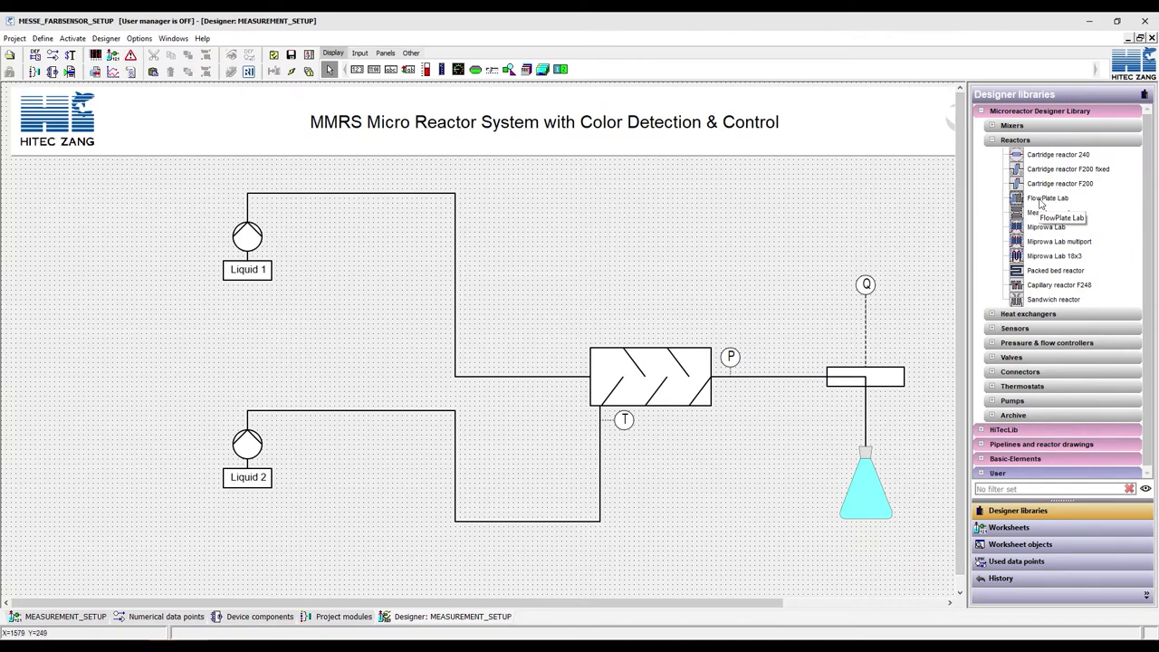
Step: Drop a FlowPlate Lab reactor over the old reactor, accept its identification, and nudge it onto the pipes
drag(1041, 204, 506, 306)
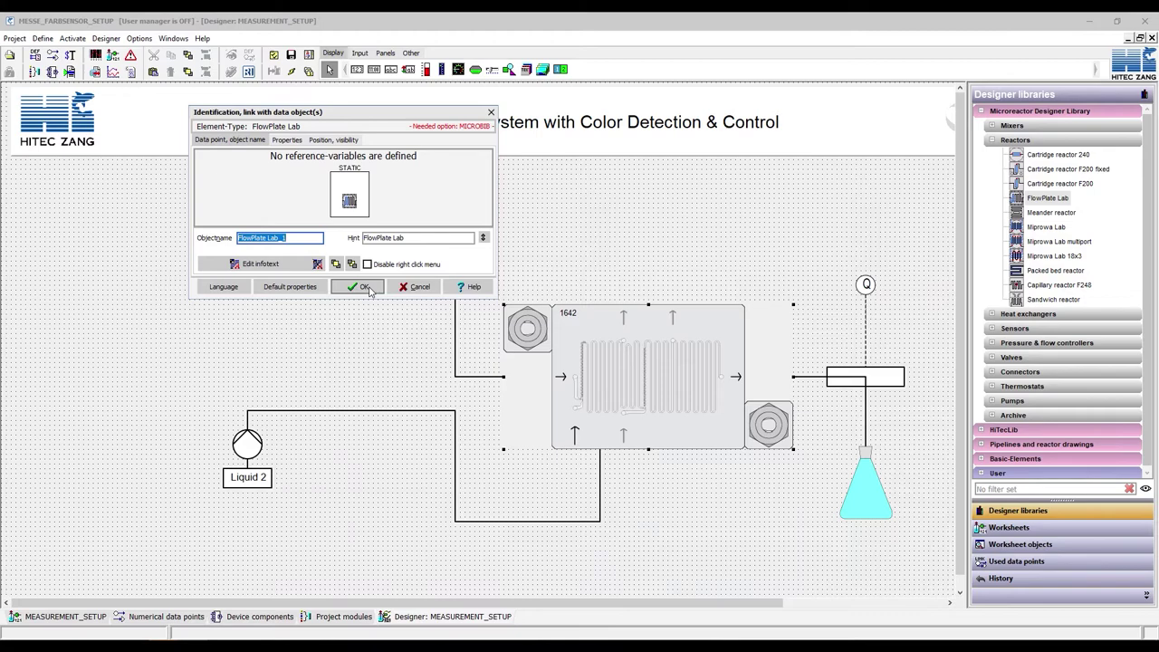
click(367, 288)
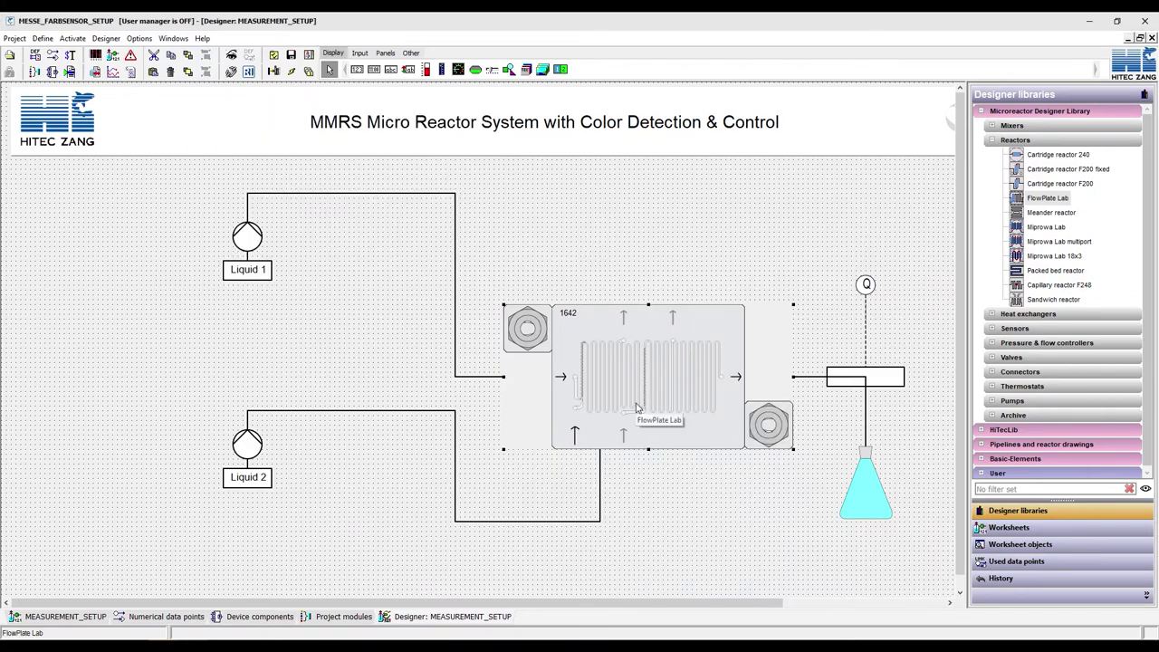
drag(636, 408, 620, 406)
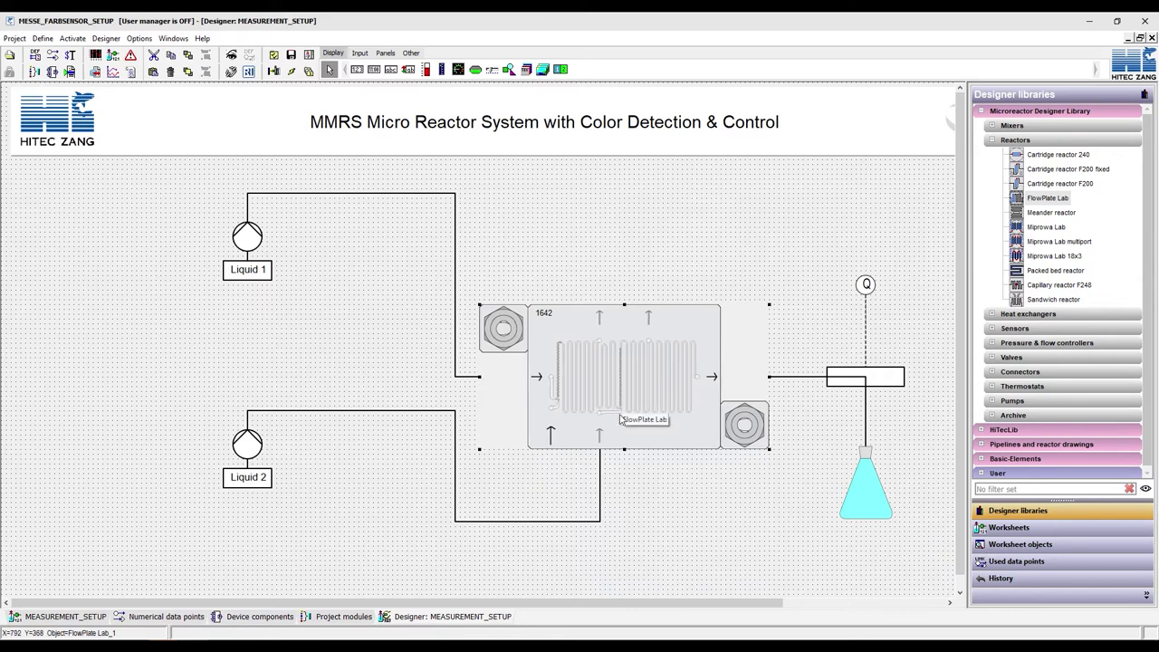
click(621, 481)
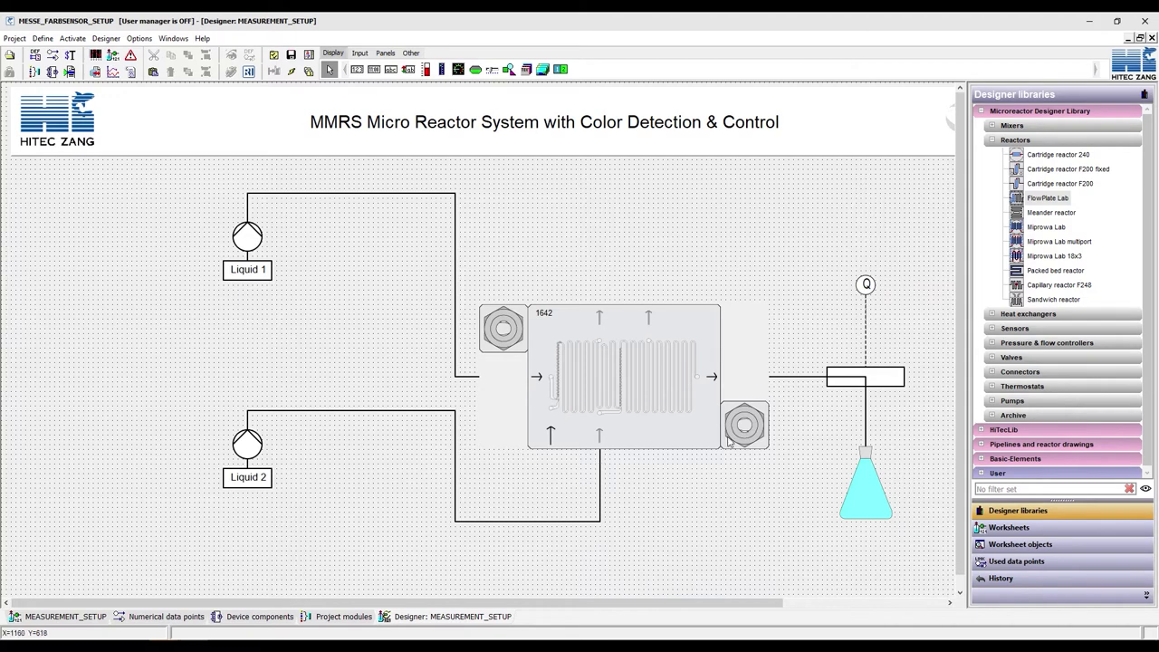
Step: Place a Temperature sensor module below the reactor with orientation S -> N
click(994, 329)
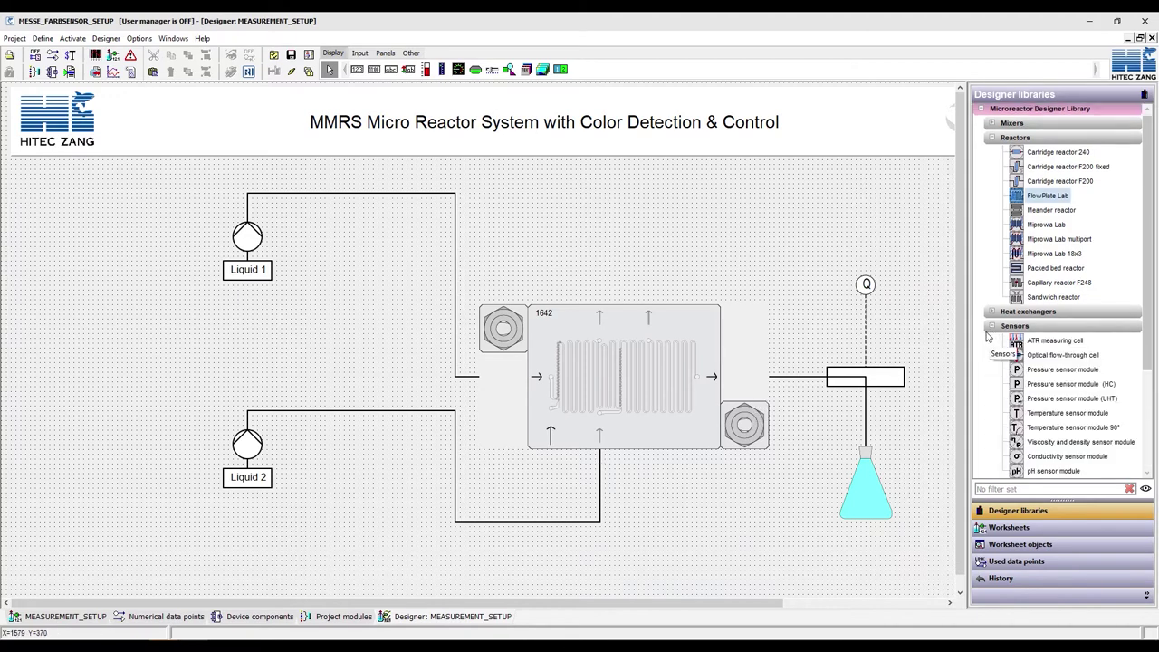
scroll(976, 349, down, 1)
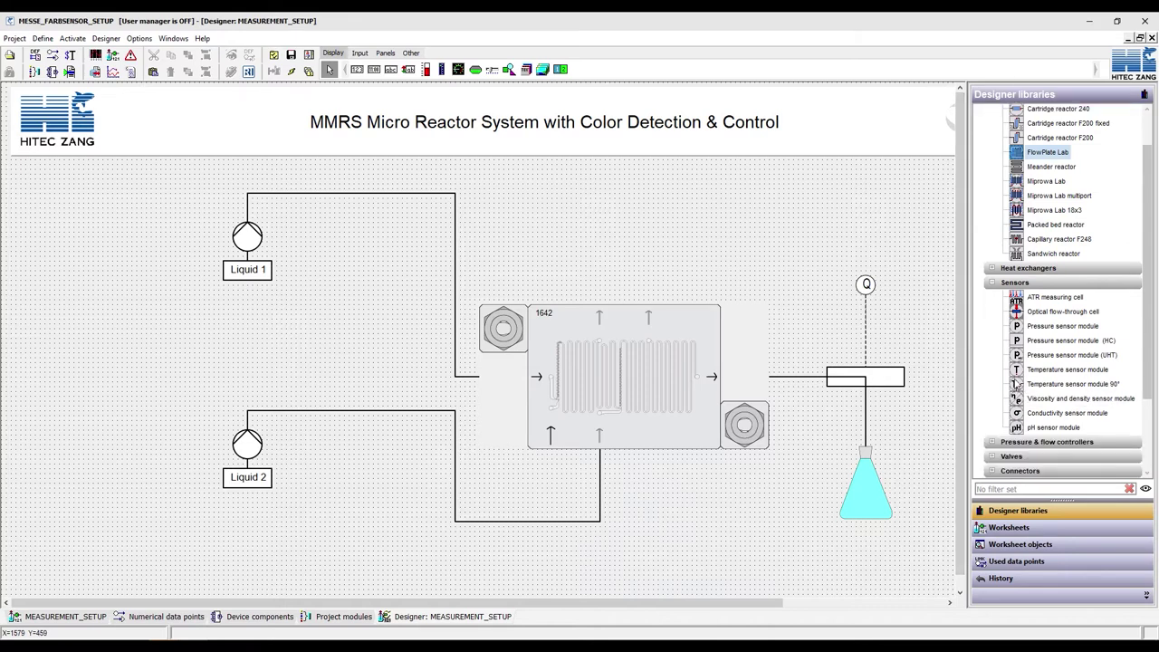
drag(1055, 370, 585, 464)
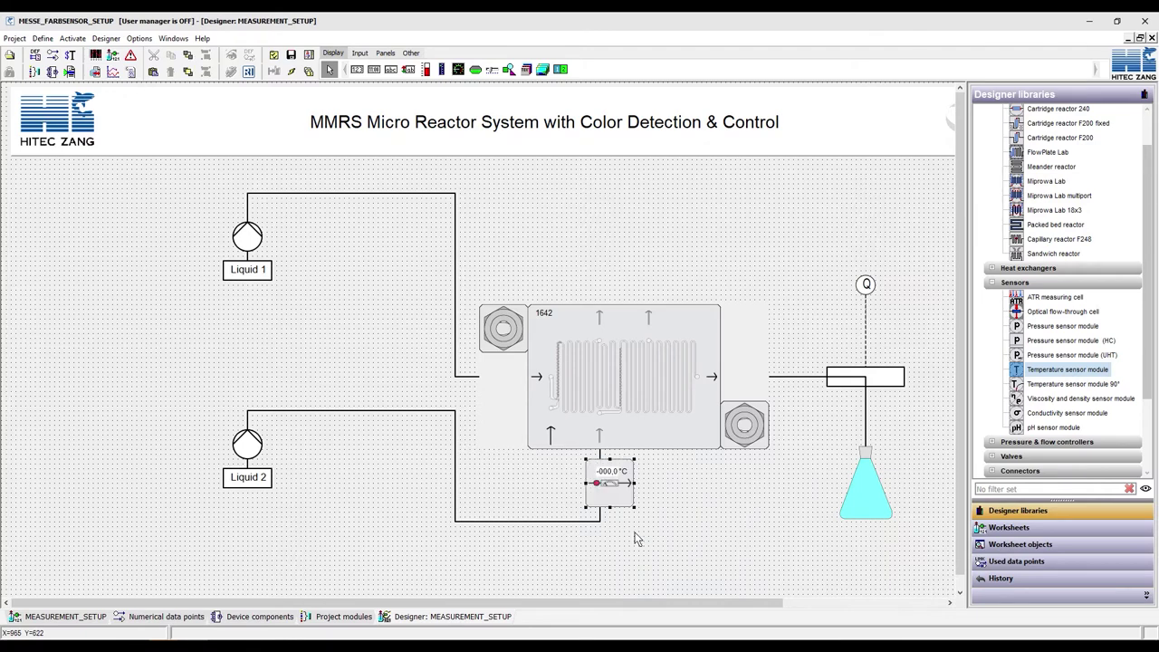
click(366, 296)
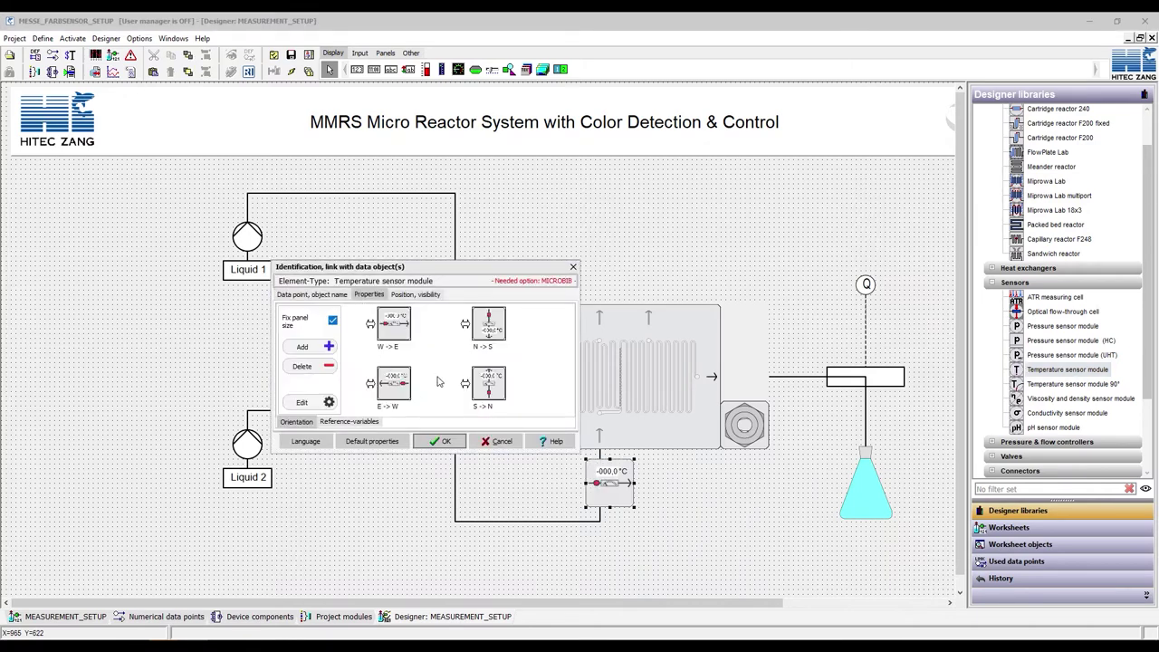
click(474, 407)
click(441, 441)
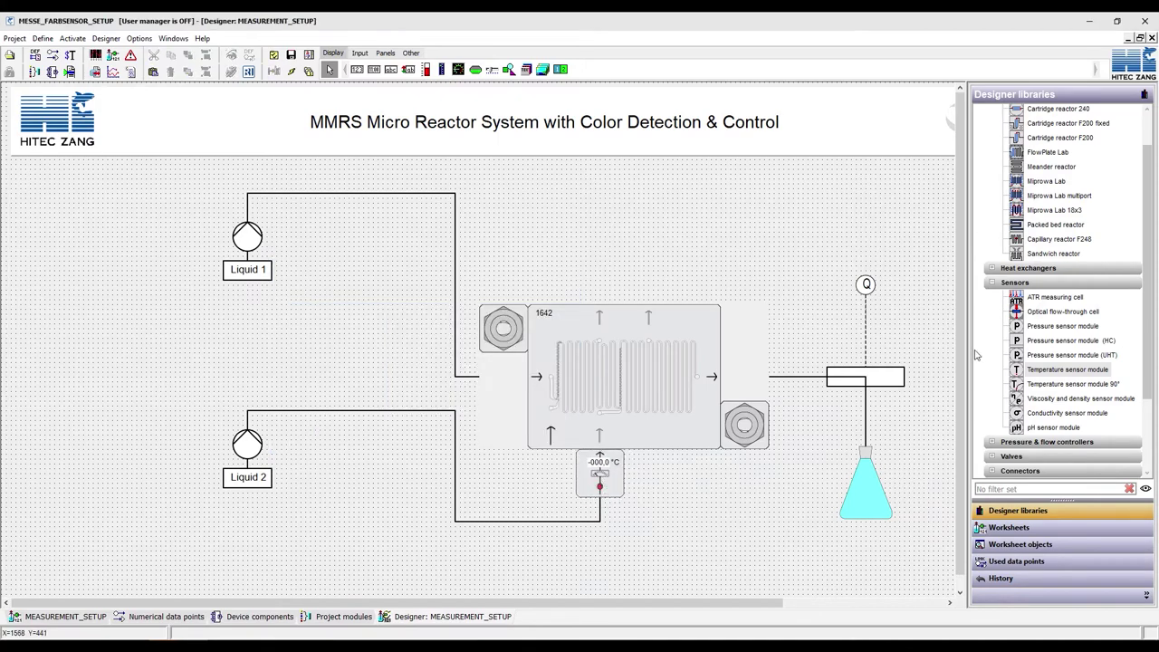
Step: Place a Pressure sensor module on the reactor outlet
drag(1058, 333, 780, 335)
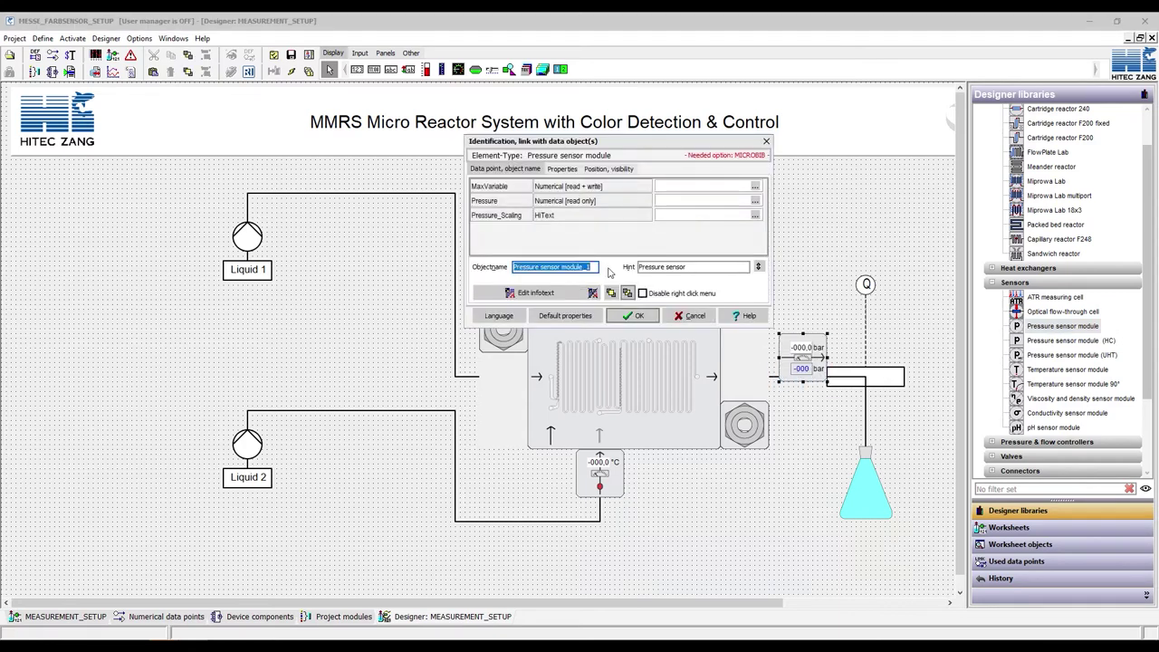
click(634, 316)
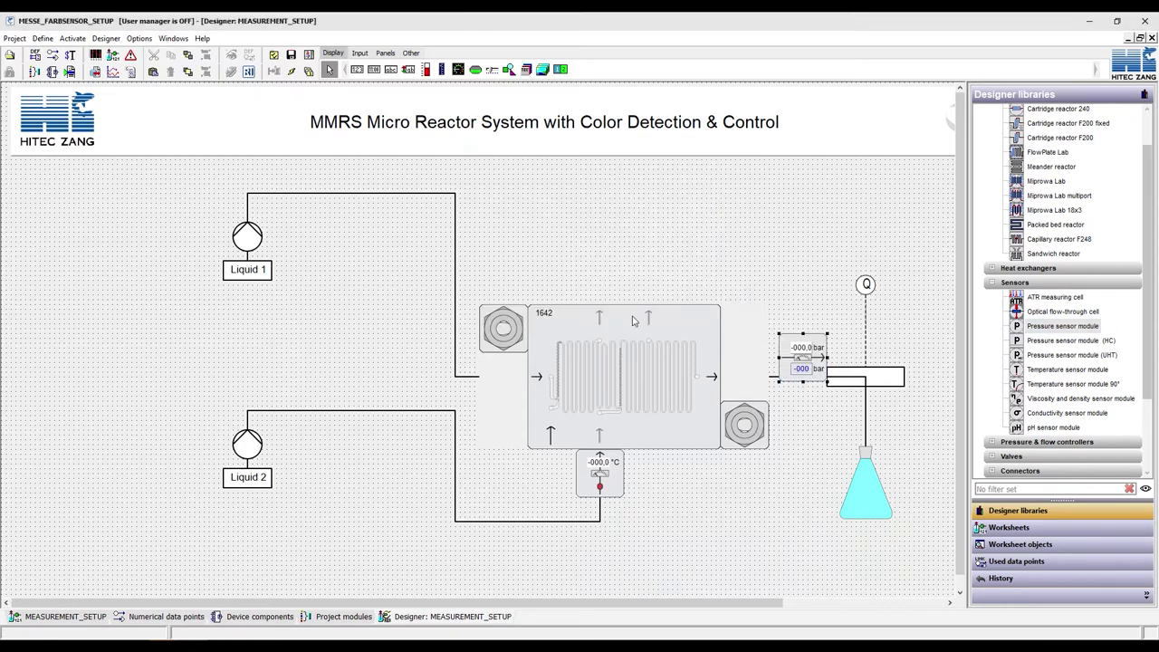
drag(794, 377, 735, 395)
scroll(992, 426, down, 5)
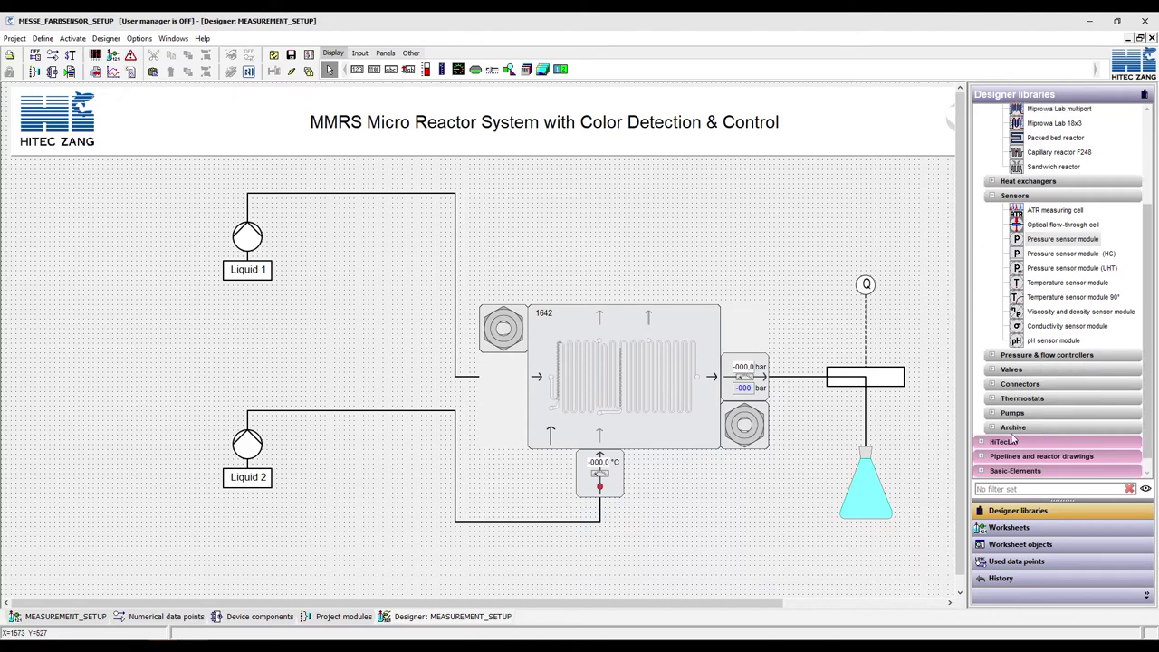
click(991, 432)
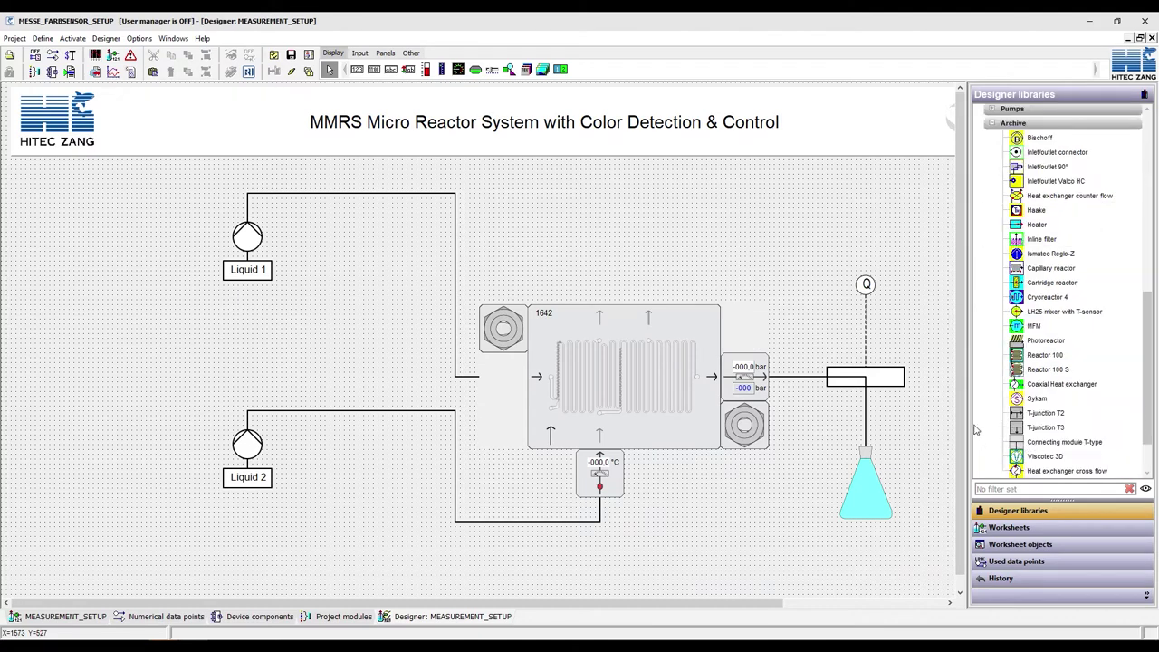
Step: Place an Inlet/outlet connector from Archive on the reactor's Liquid 1 inlet
drag(1051, 152, 407, 371)
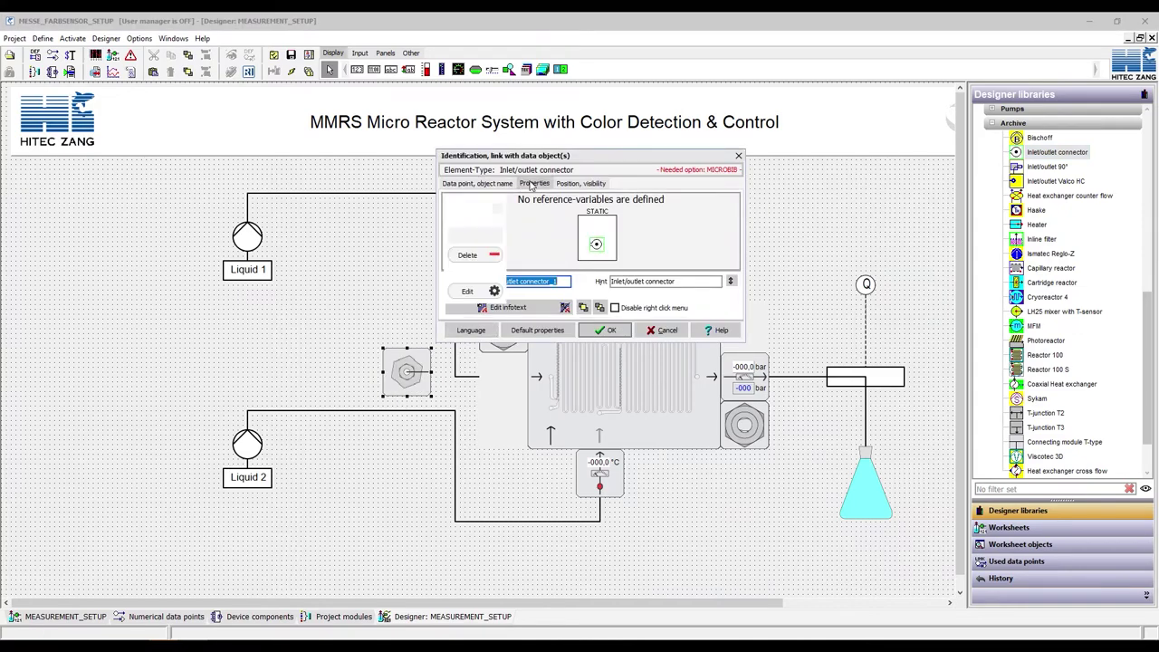
click(535, 183)
click(606, 329)
drag(506, 391, 516, 392)
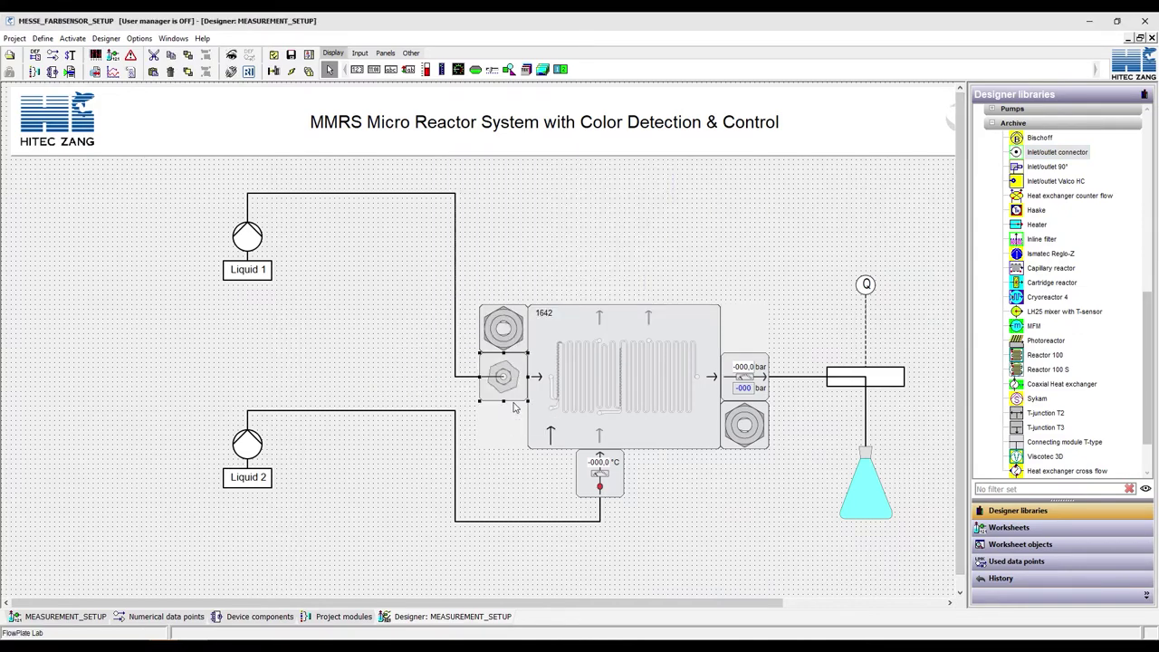
Step: Paste a copy of the connector at the end of the Liquid 2 line
key(ctrl+v)
click(650, 566)
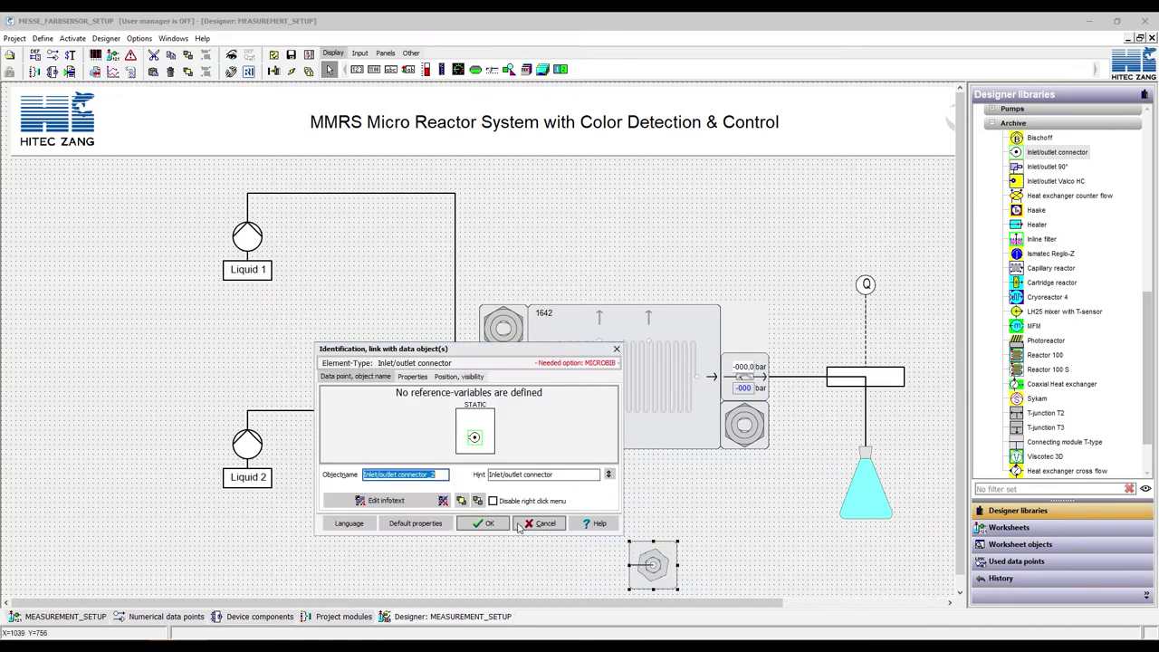
key(Return)
drag(654, 586, 602, 543)
click(711, 535)
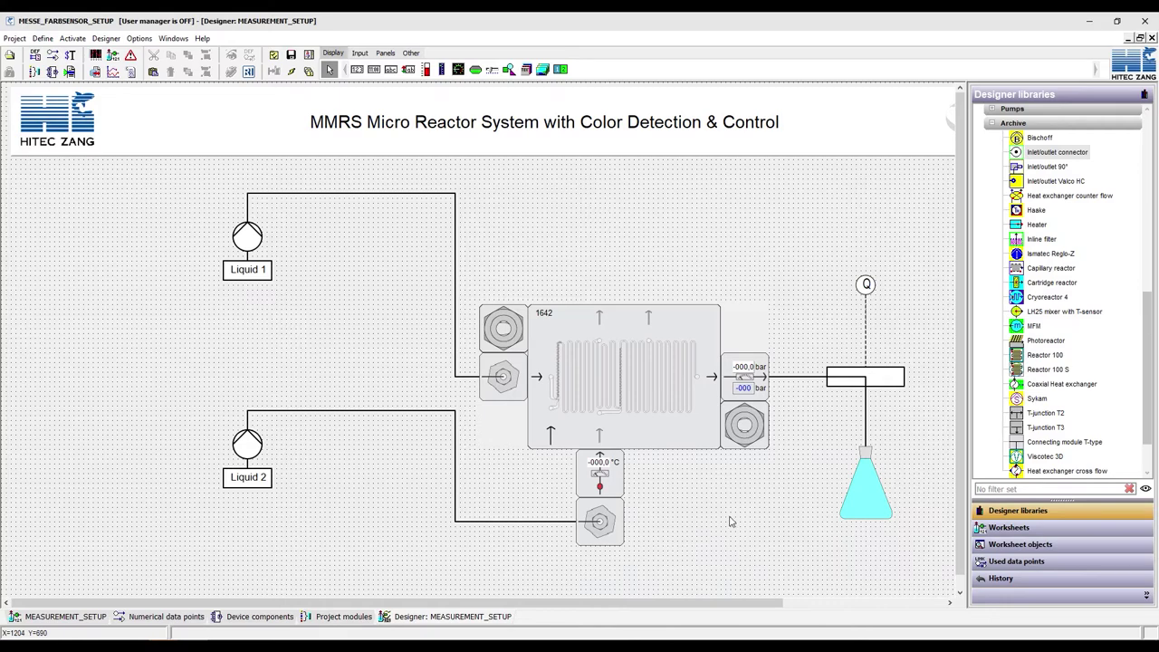
Step: Add a third connector, set its orientation, and move it beside the outlet pressure sensor
click(732, 513)
click(512, 333)
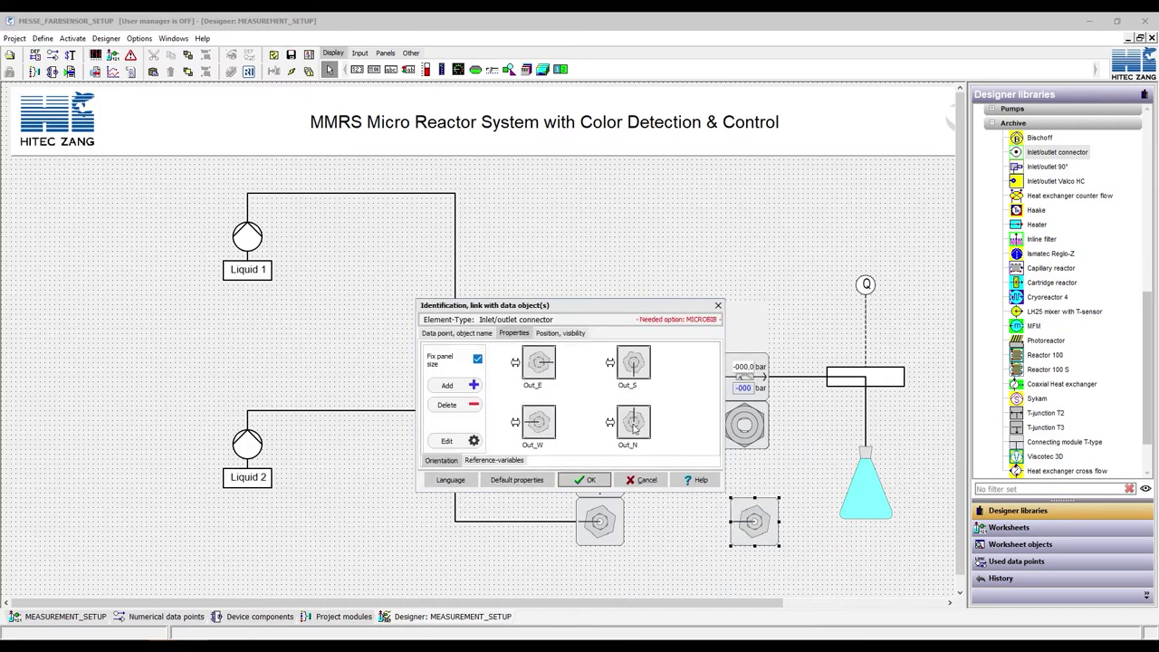
double_click(543, 365)
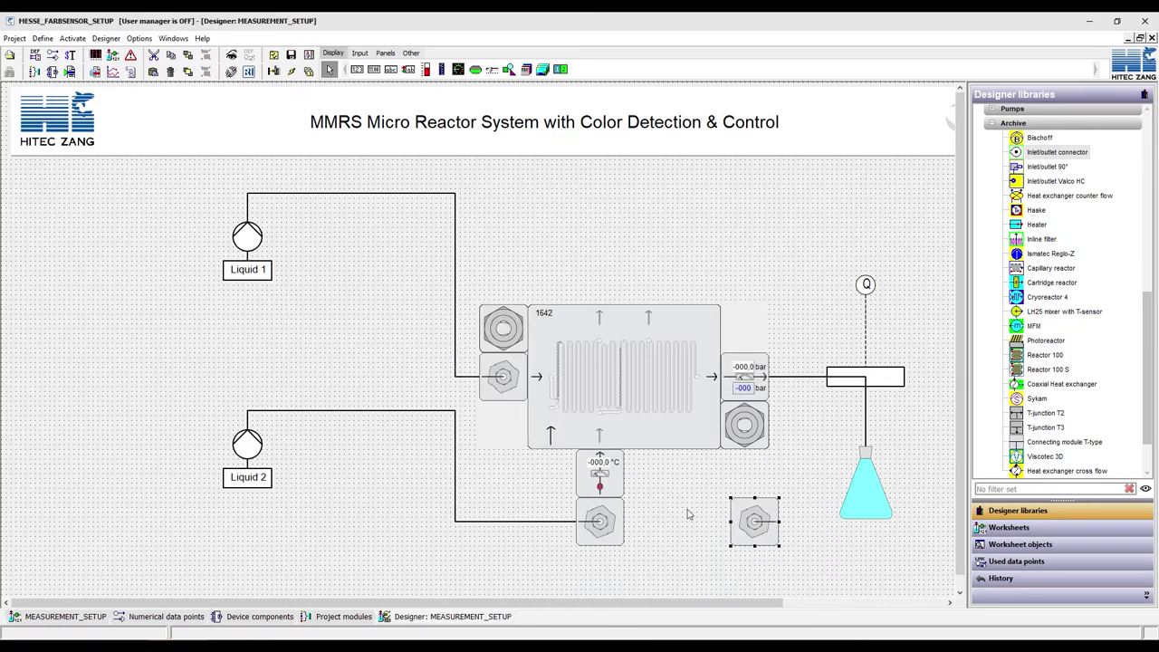
click(790, 388)
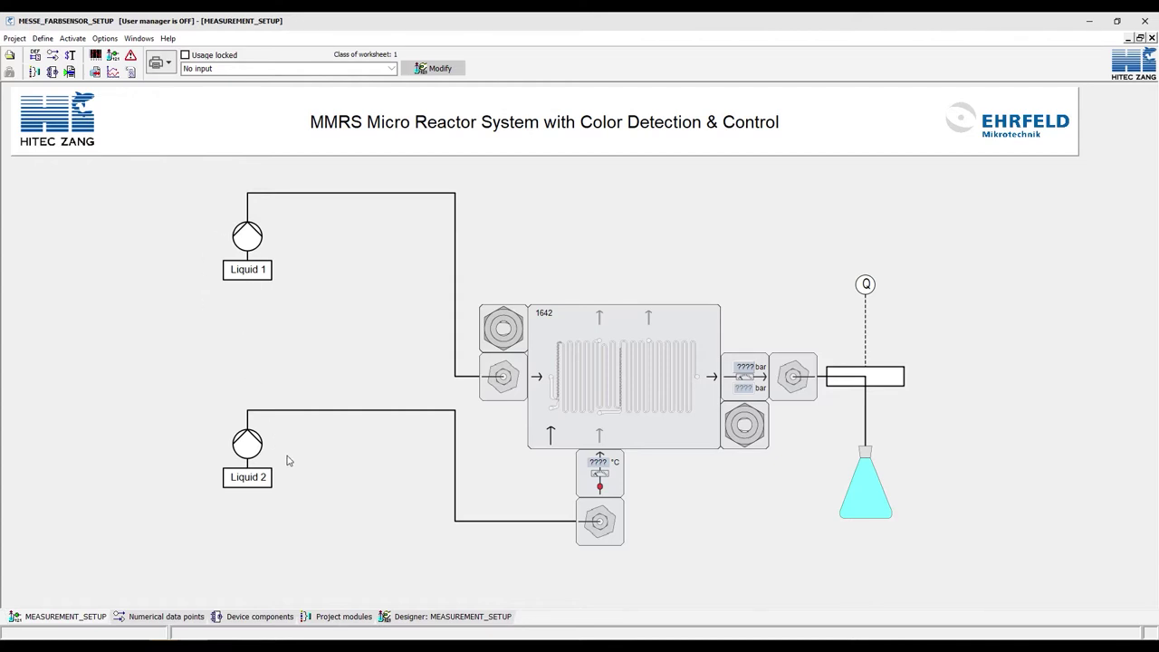
Step: Instantiate the Syringe doser SyrDos (easy mode) template from Dosing and pumping and finalize it
click(344, 617)
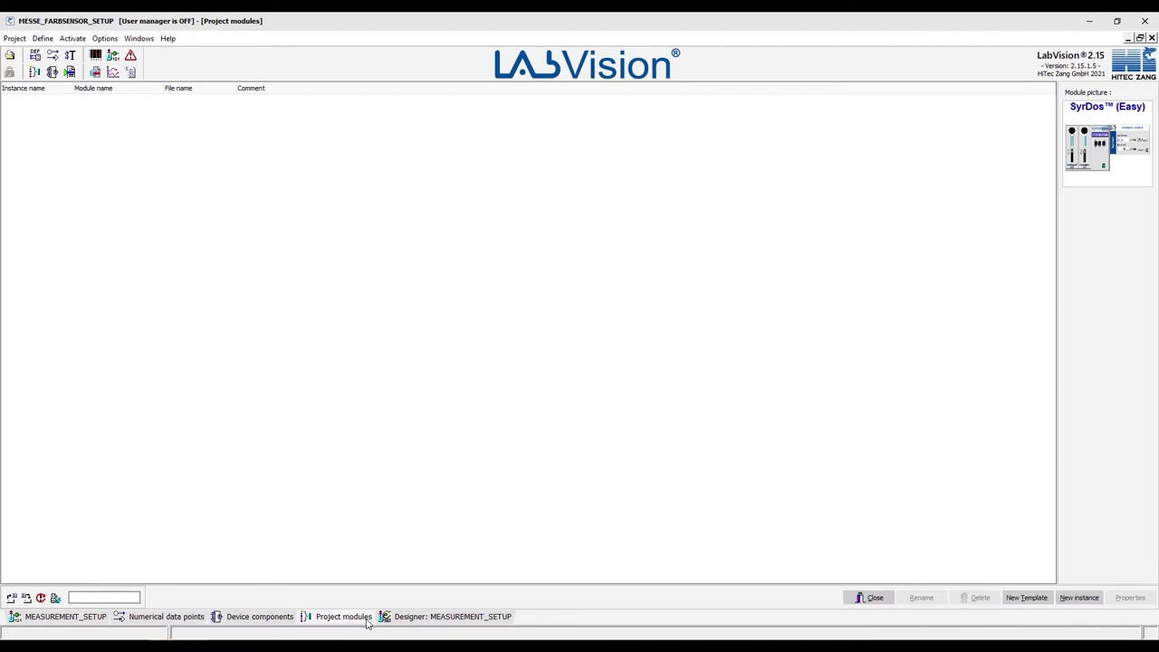
click(1083, 598)
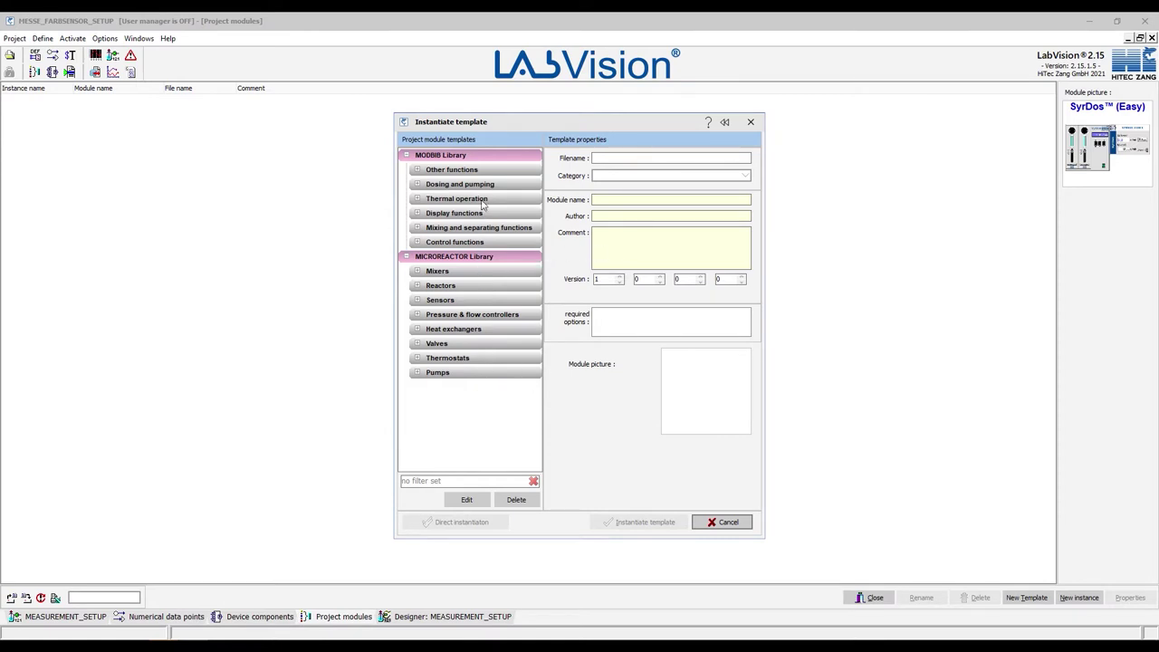
click(418, 184)
click(481, 302)
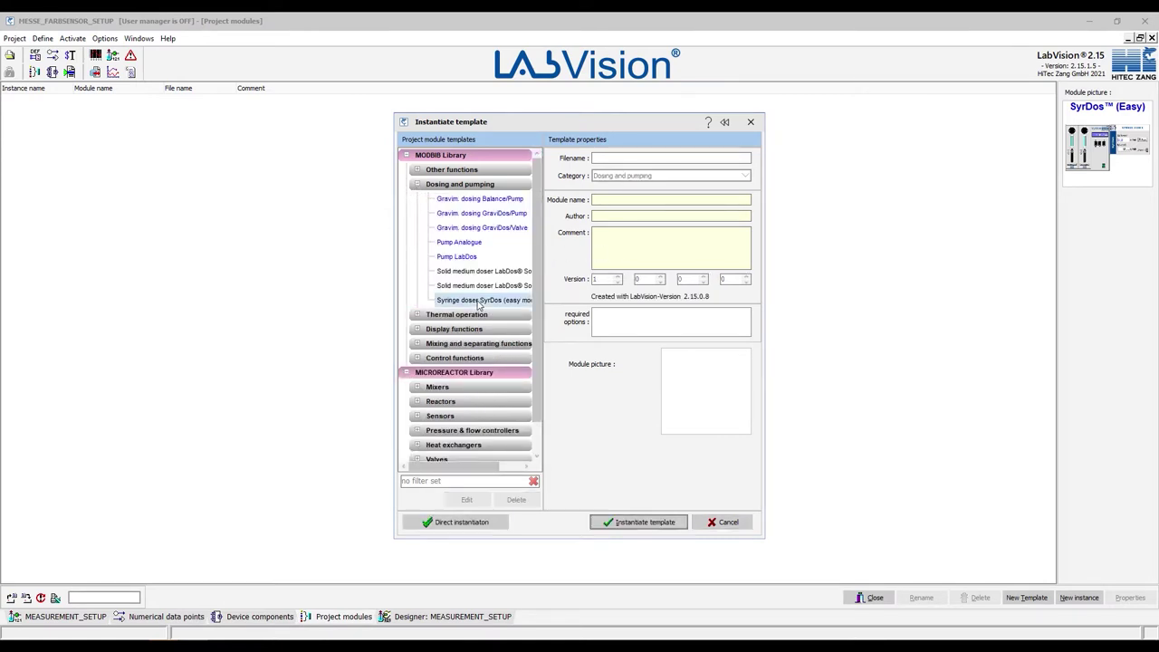
click(648, 523)
click(534, 355)
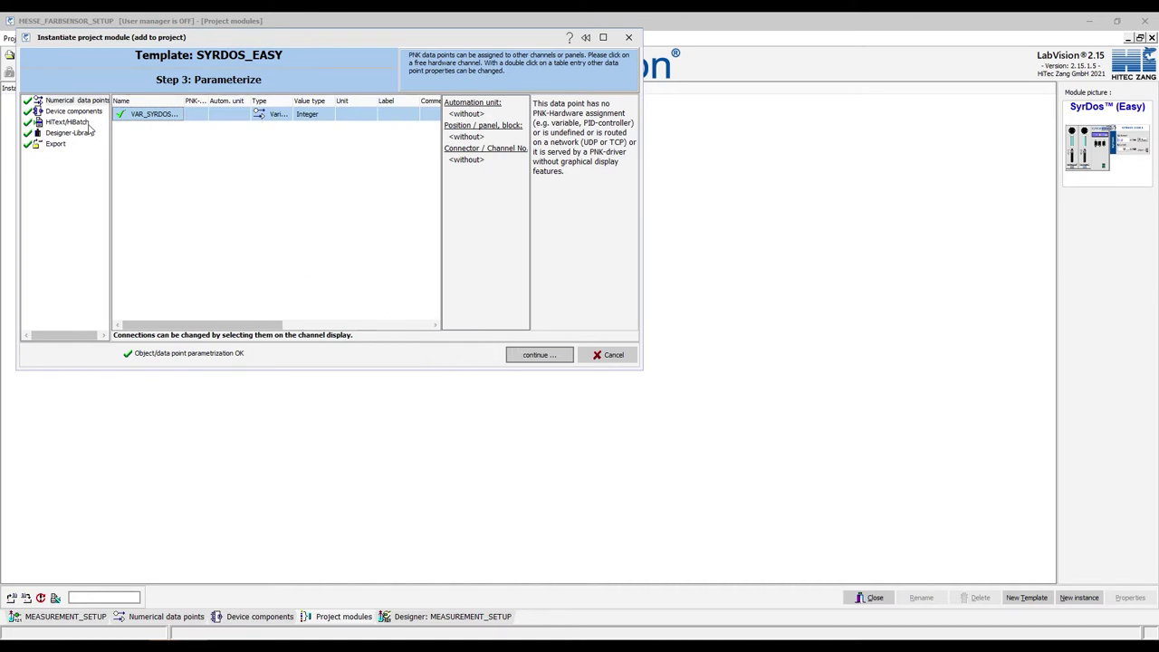
click(531, 354)
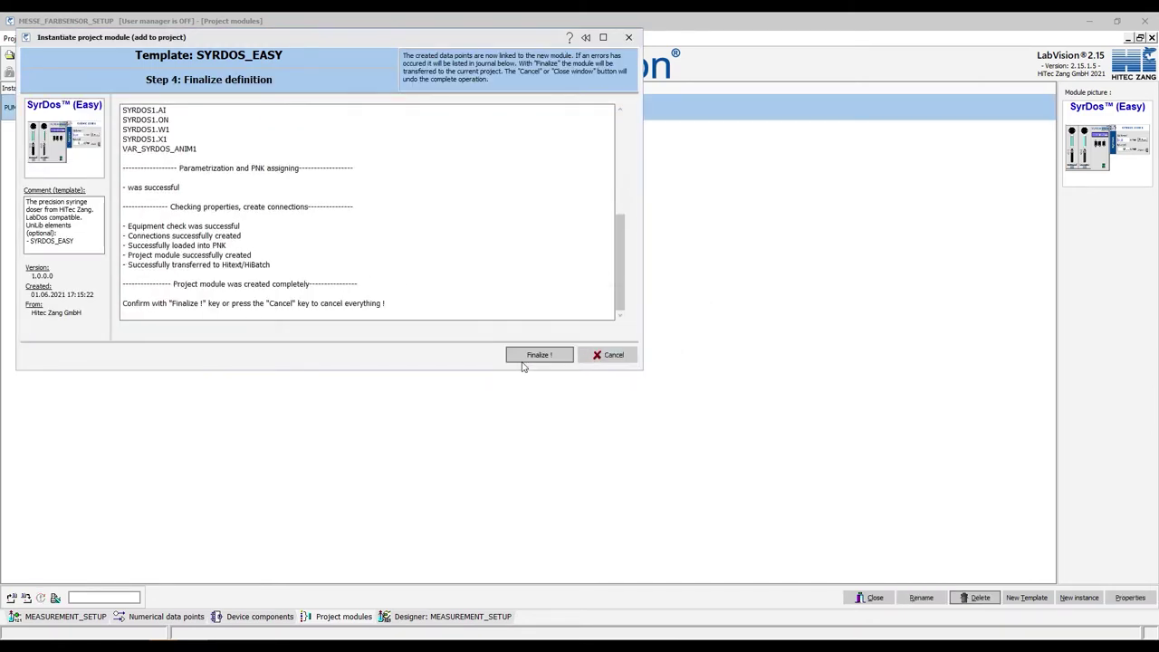
click(526, 356)
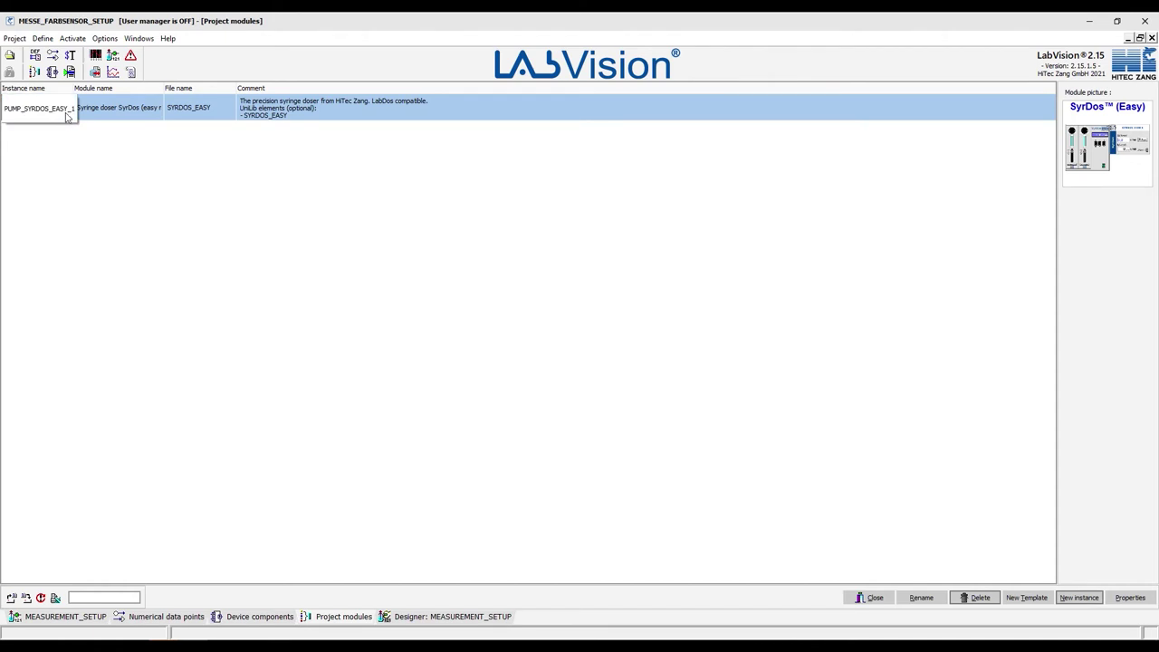
Step: Show SYRDOS1's PNK connection assignment in Device components, connector 0.00.1
click(267, 619)
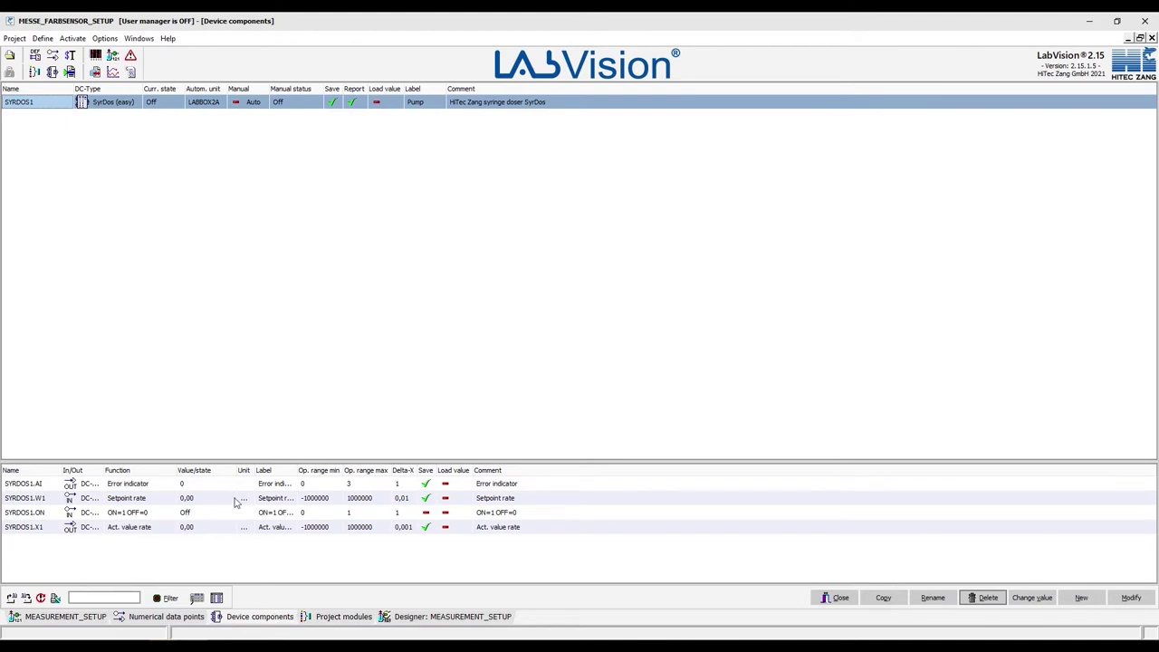
right_click(116, 106)
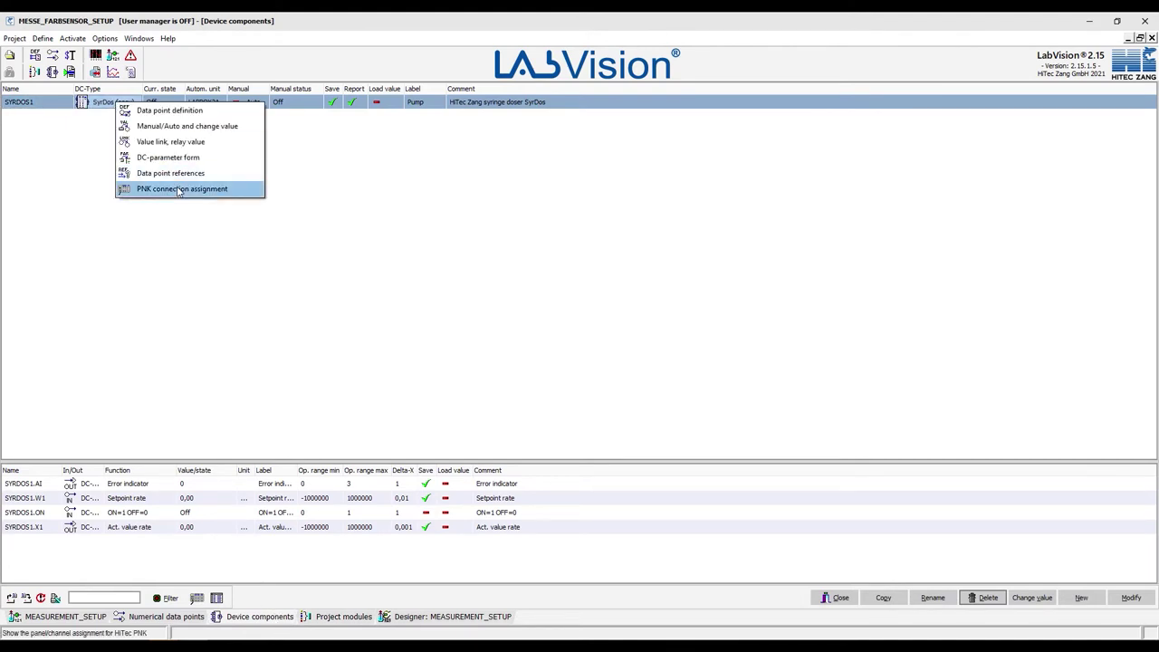
click(149, 189)
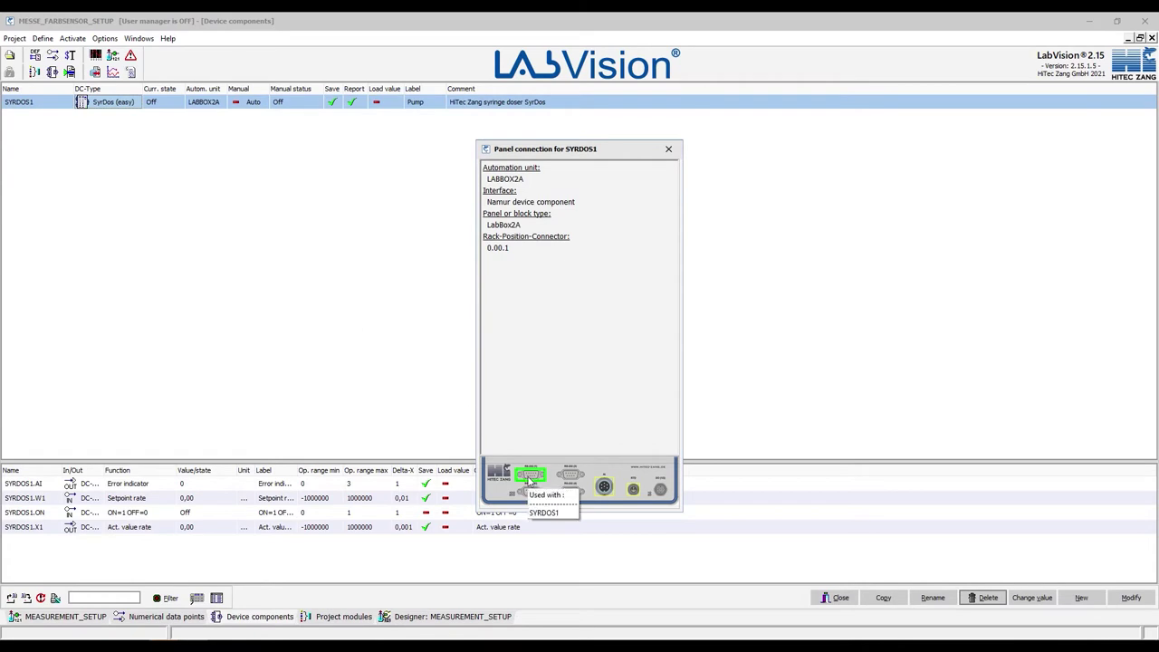
Step: Create a second instance of the SyrDos (easy mode) template in Project modules
click(669, 149)
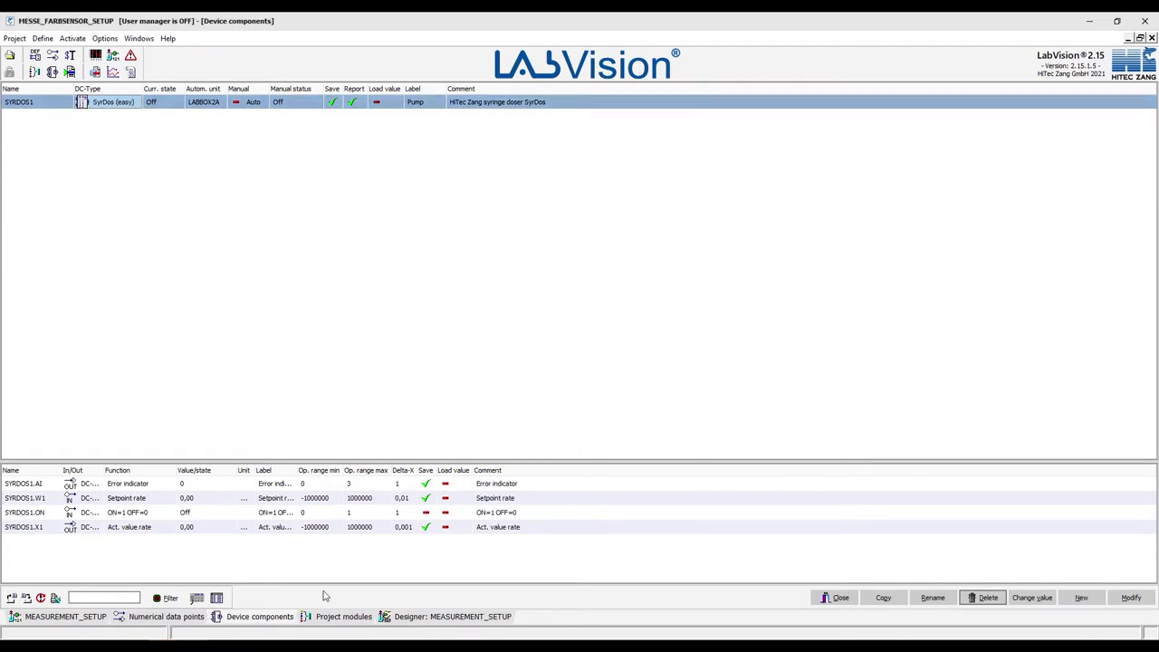
click(368, 619)
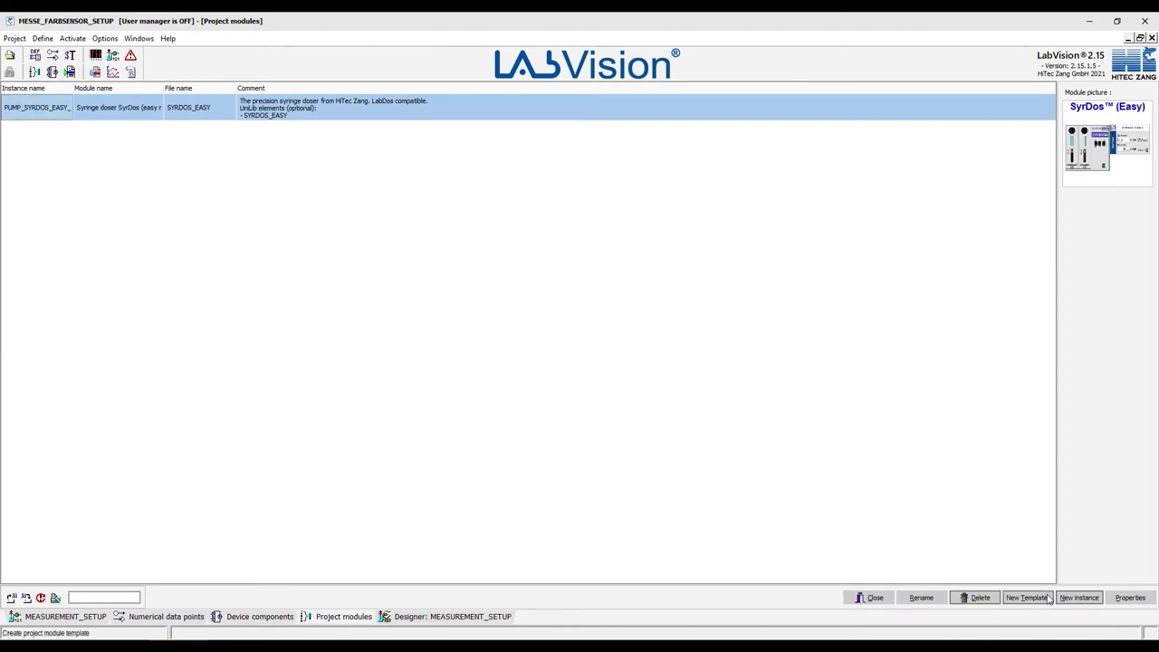
click(1078, 598)
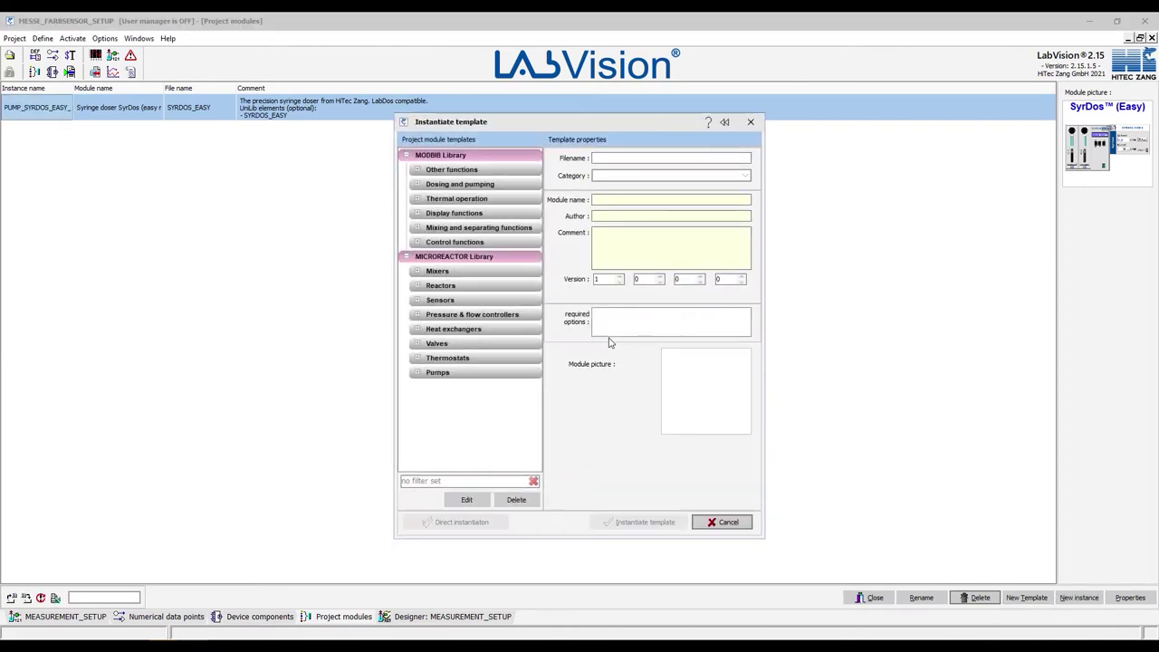
click(417, 185)
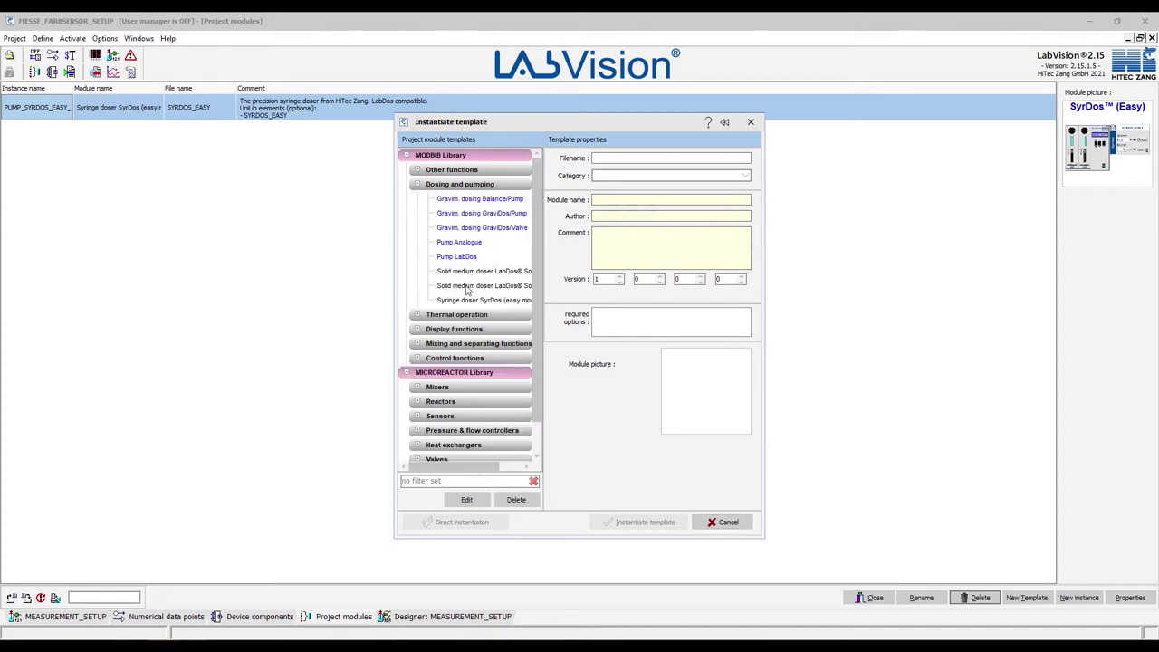
click(471, 298)
click(645, 522)
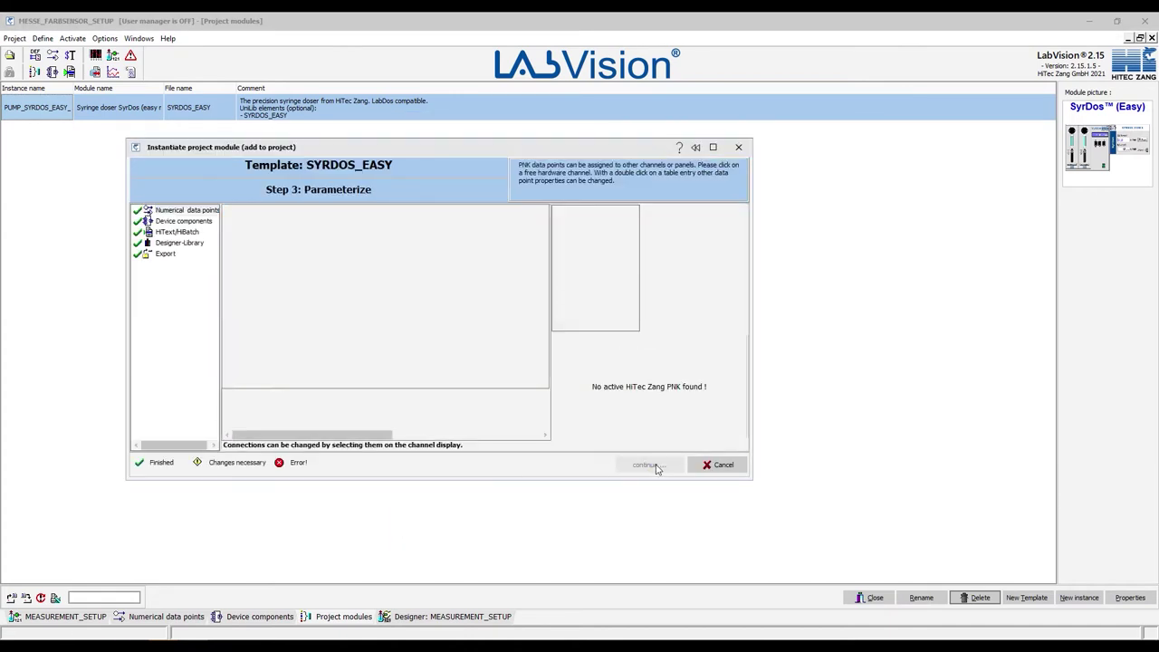
click(650, 466)
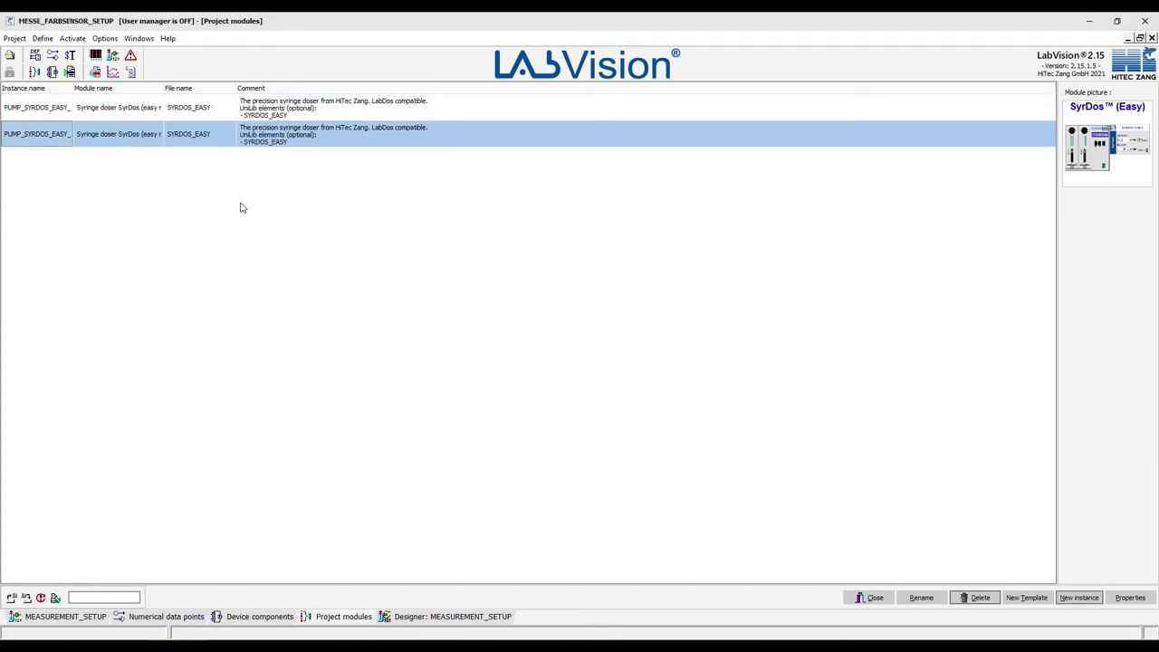
Step: Check SYRDOS2's PNK connection assignment (connector 0.00.2), then return to MEASUREMENT_SETUP
click(260, 616)
click(50, 116)
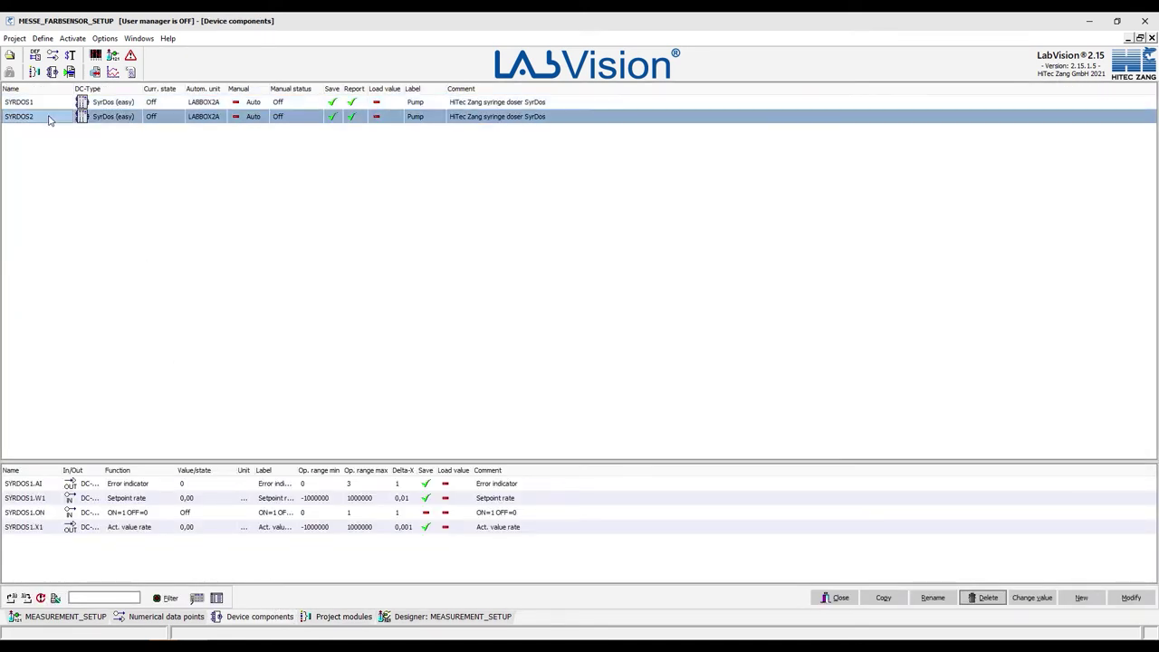
right_click(49, 116)
click(207, 302)
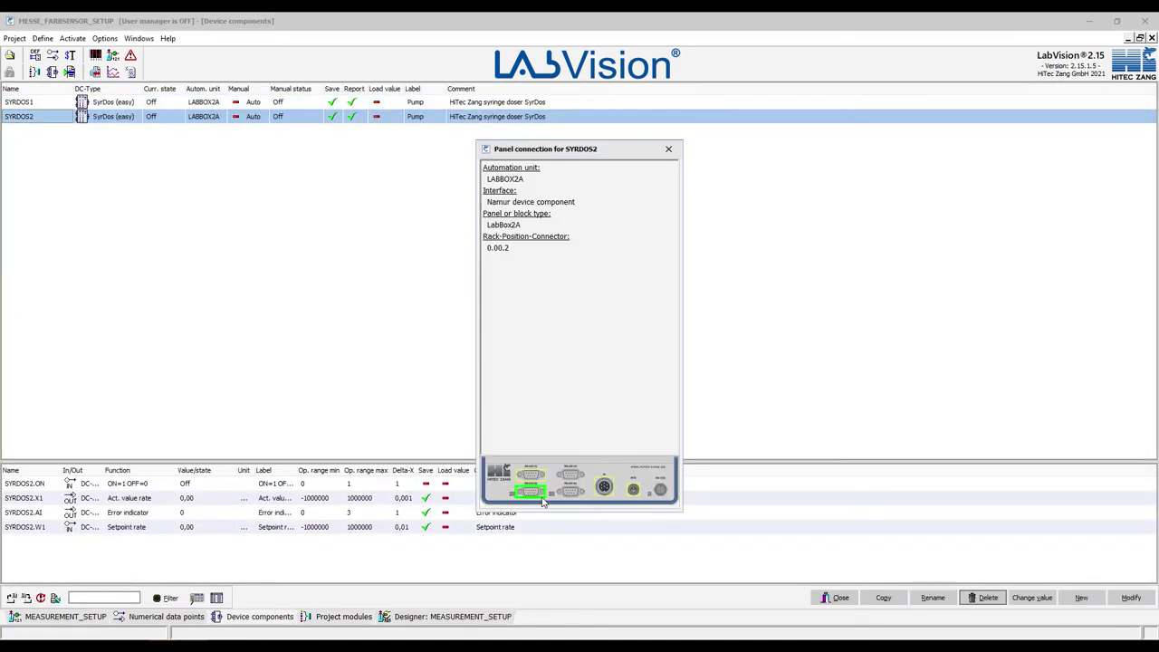
mouse_move(541, 500)
click(669, 149)
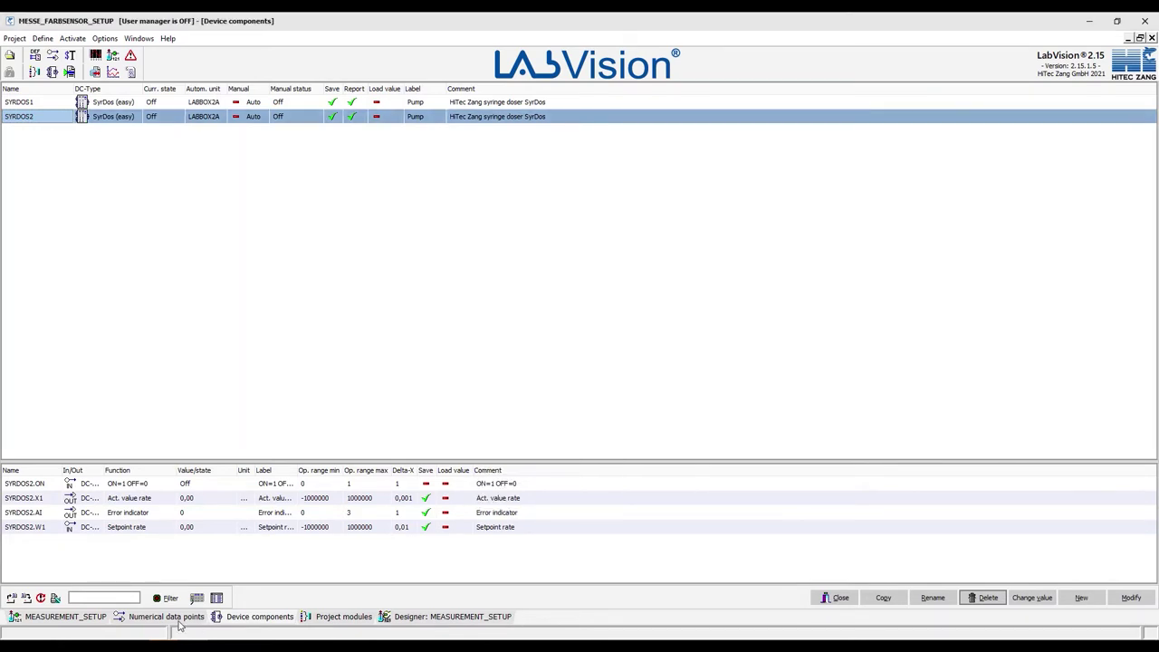
click(65, 619)
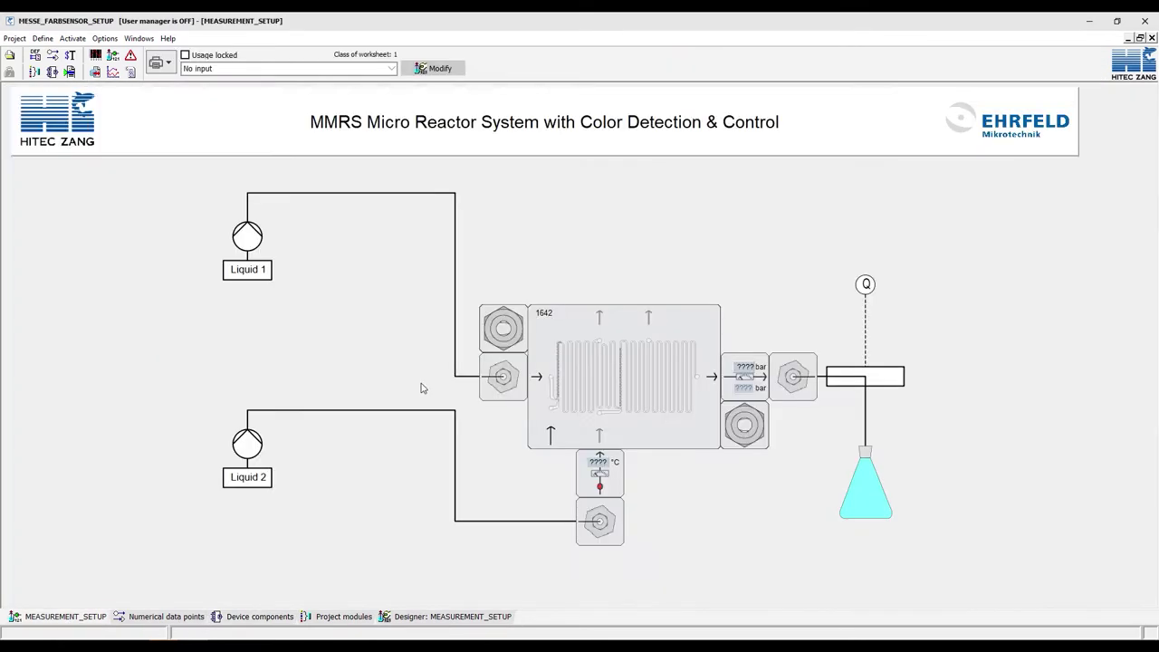
Step: Place SYRDOS1 and SYRDOS2 pump panels at the Liquid 1 and Liquid 2 feeds, aligned, and exit the Designer
click(445, 71)
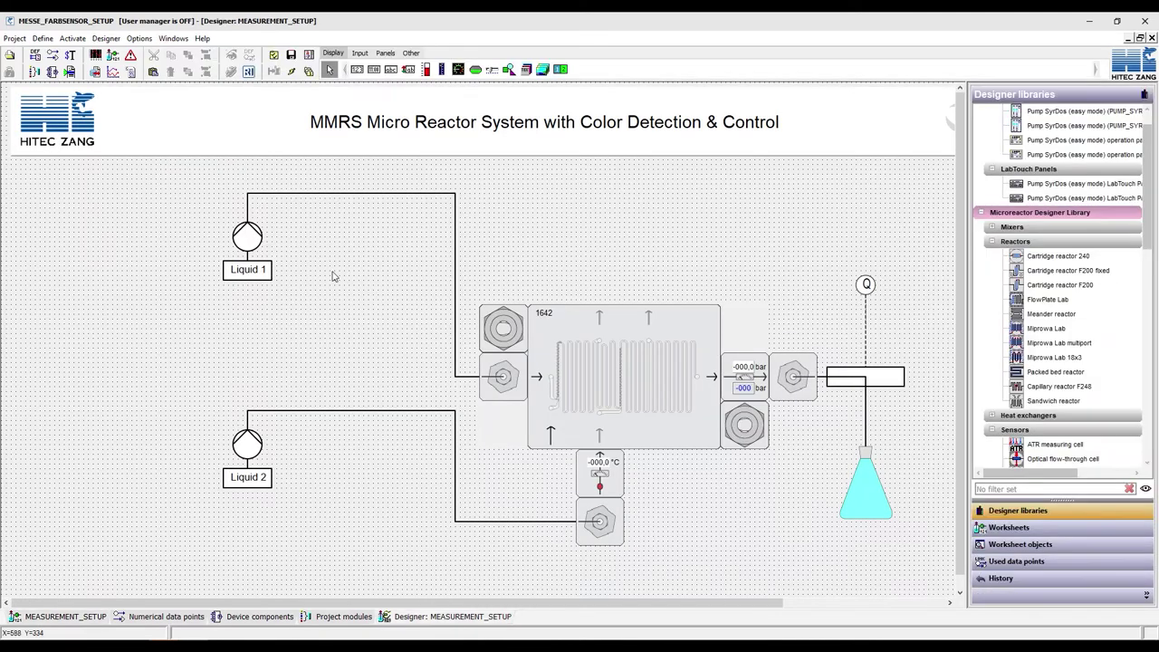
scroll(1055, 217, up, 1)
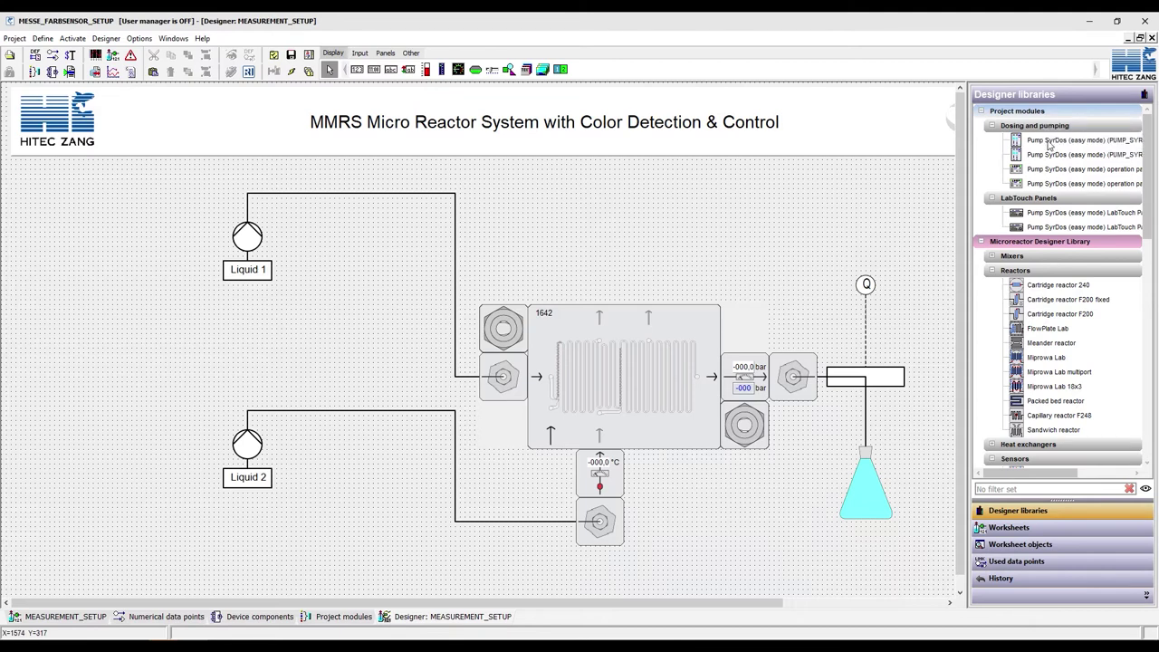
drag(1049, 143, 286, 323)
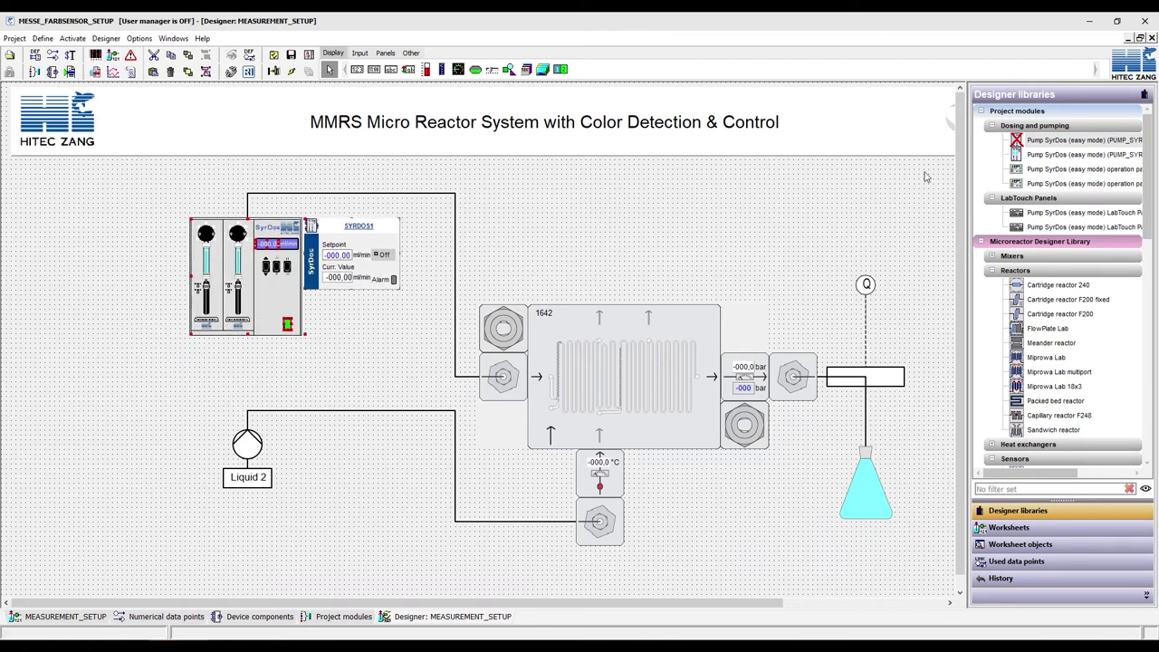
drag(1062, 156, 178, 489)
drag(229, 546, 253, 524)
click(272, 562)
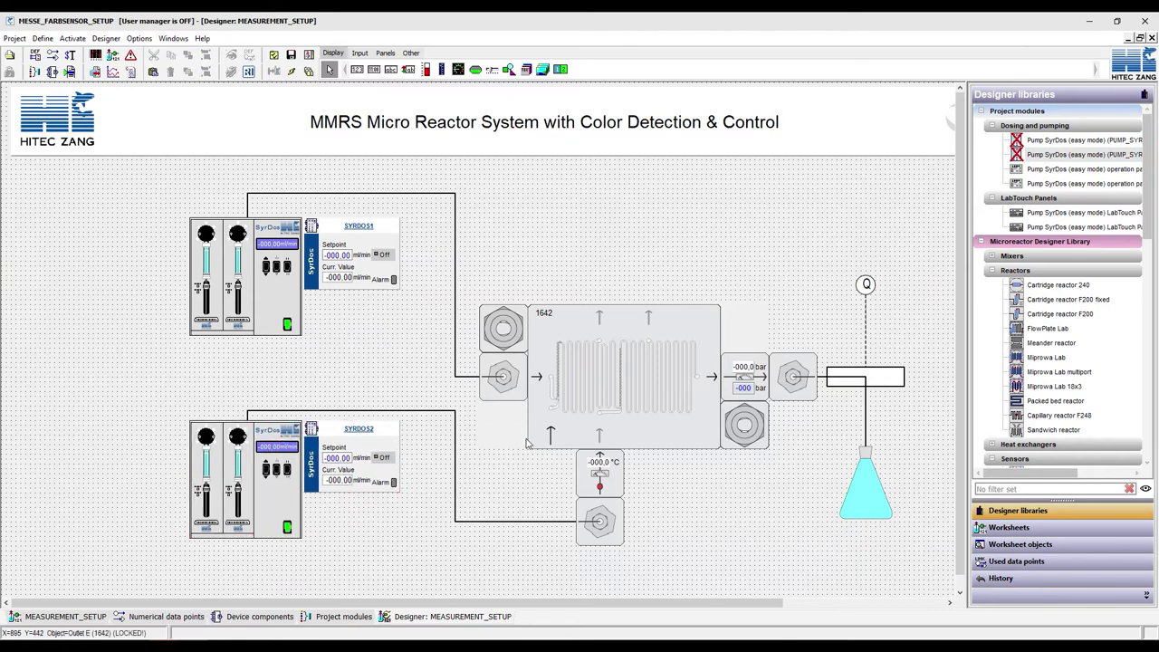
key(ctrl+Tab)
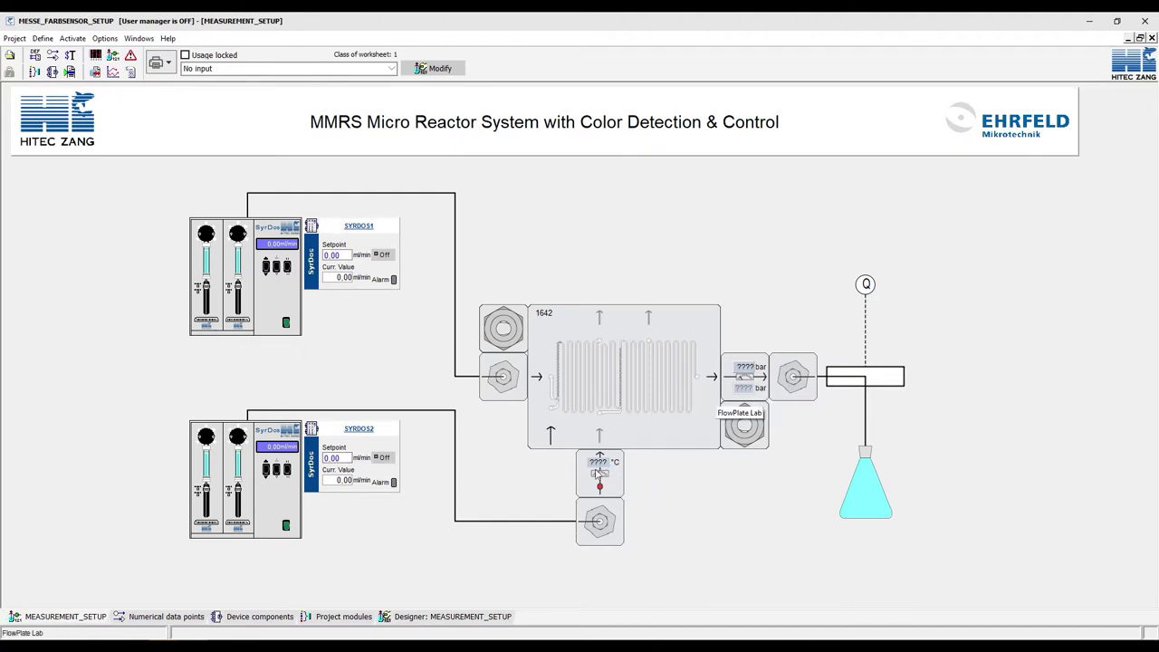
Step: Review the Numerical data points list, then switch to Designer: MEASUREMENT_SETUP
click(190, 618)
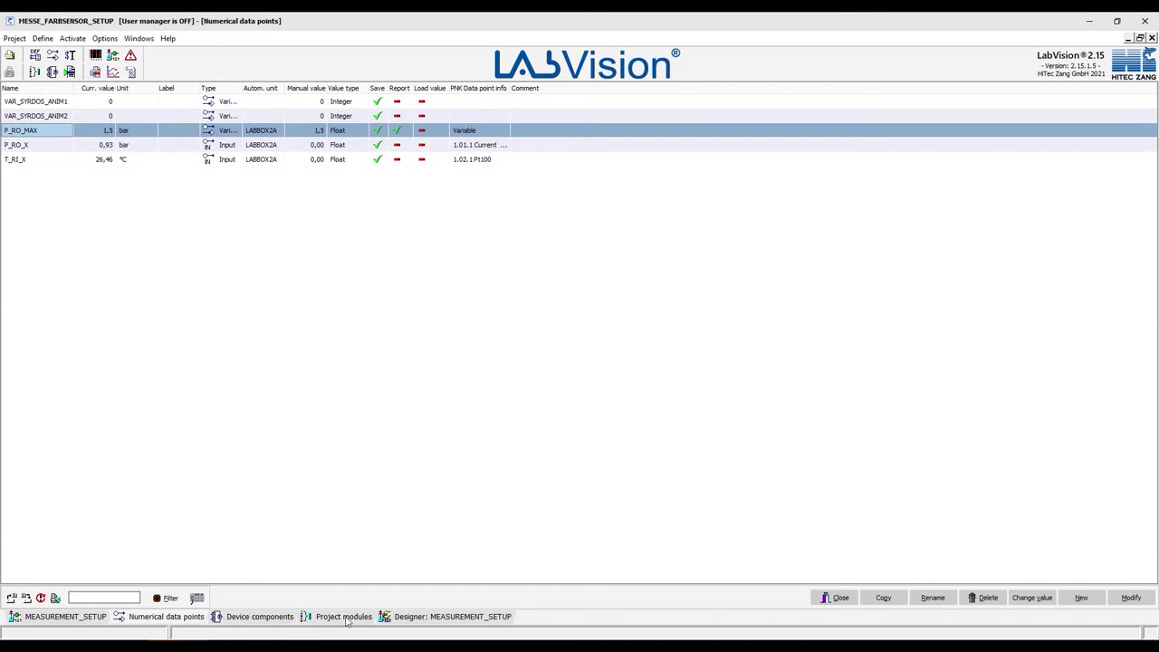
click(423, 620)
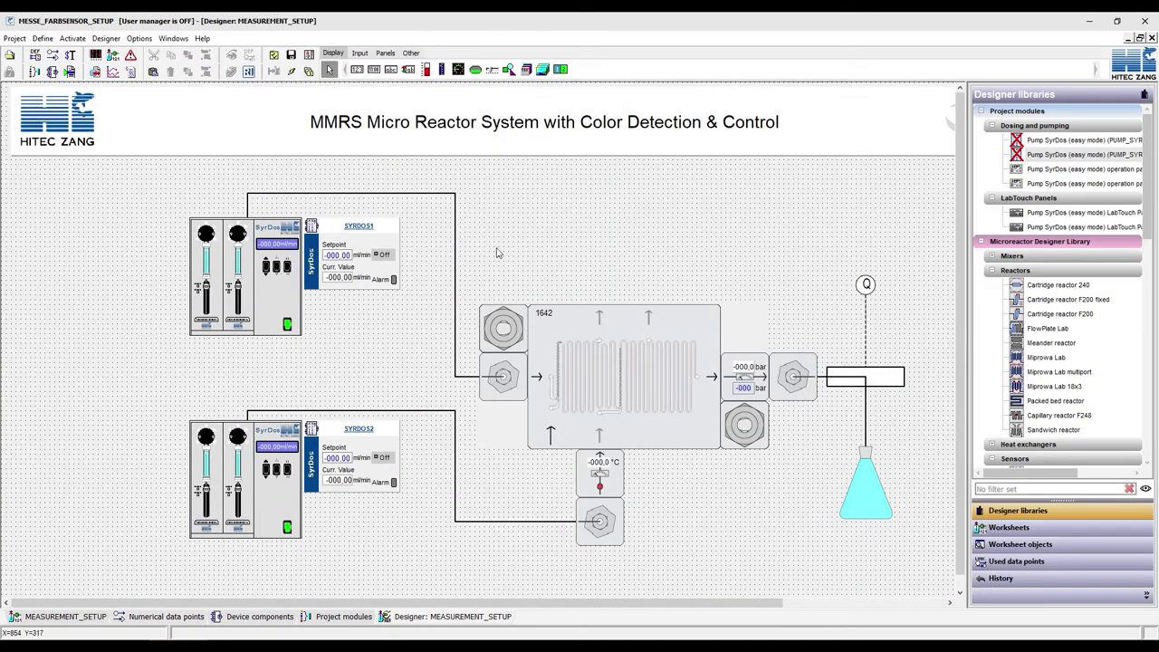
Step: Assign the T_RI_X data point to the reactor diagram's temperature sensor module
double_click(603, 478)
click(304, 285)
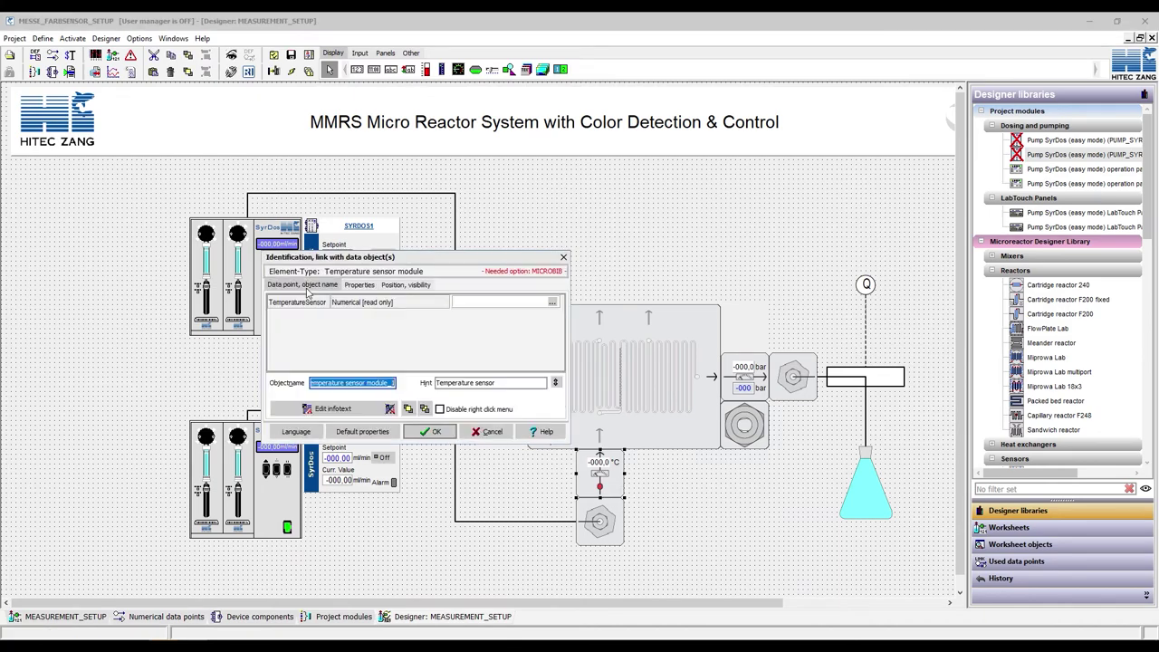
click(553, 304)
scroll(678, 285, down, 3)
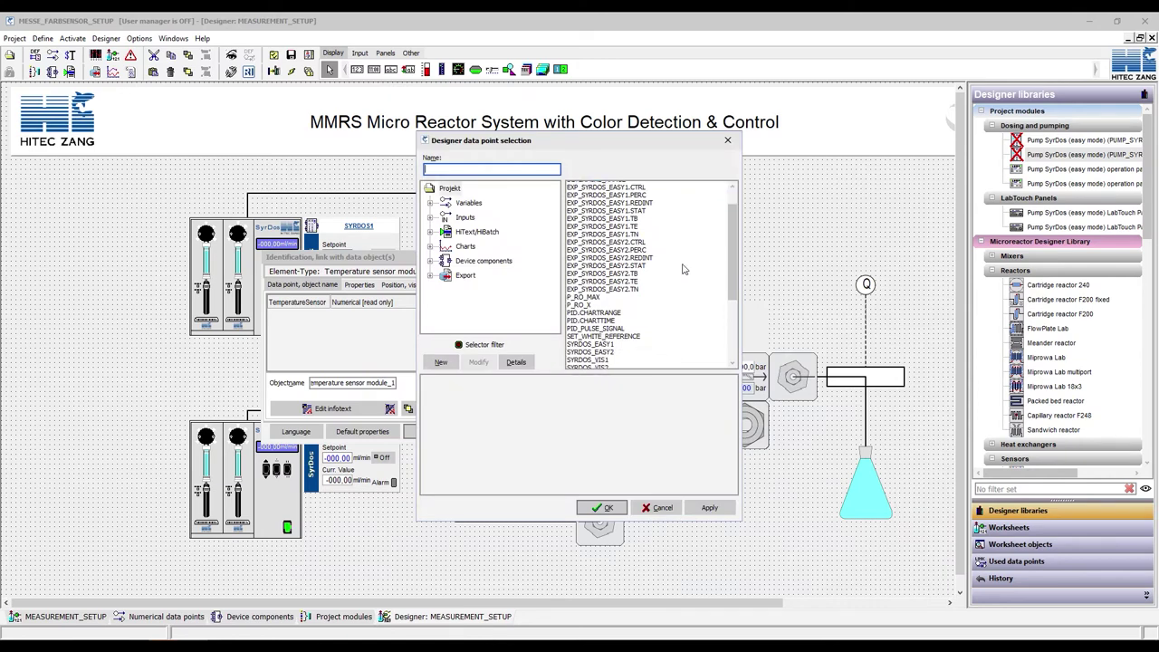
click(588, 343)
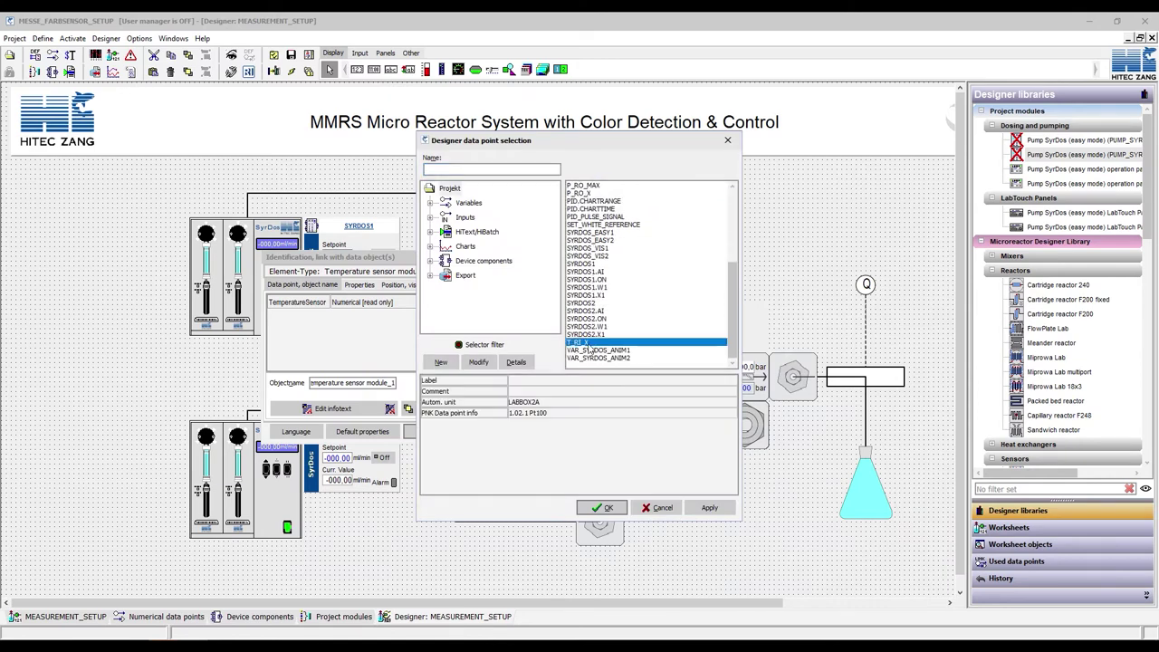
click(611, 508)
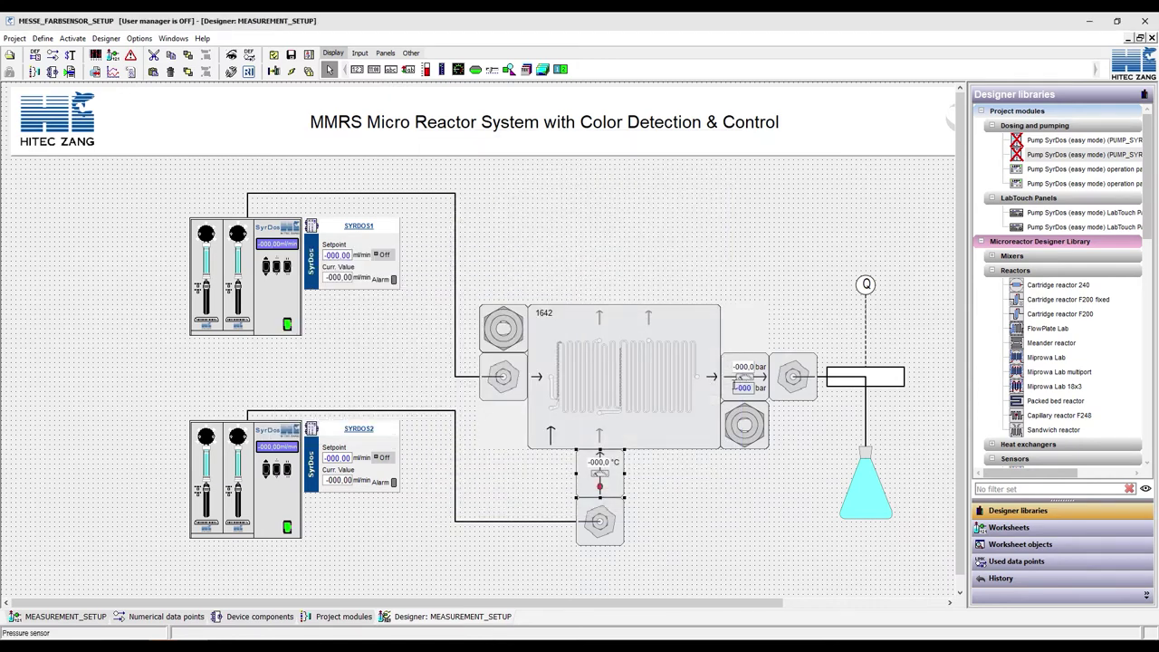
double_click(742, 377)
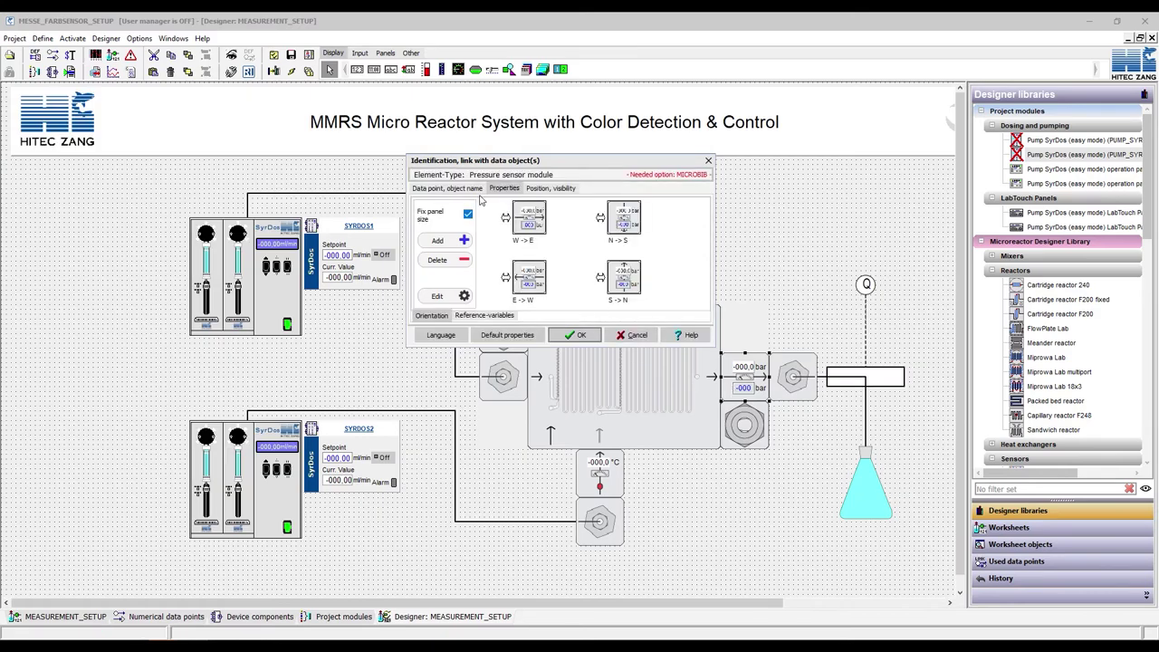
Step: Set the pressure sensor's Pressure data point to P_RO_X and MaxVariable to P_RO_MAX
click(452, 188)
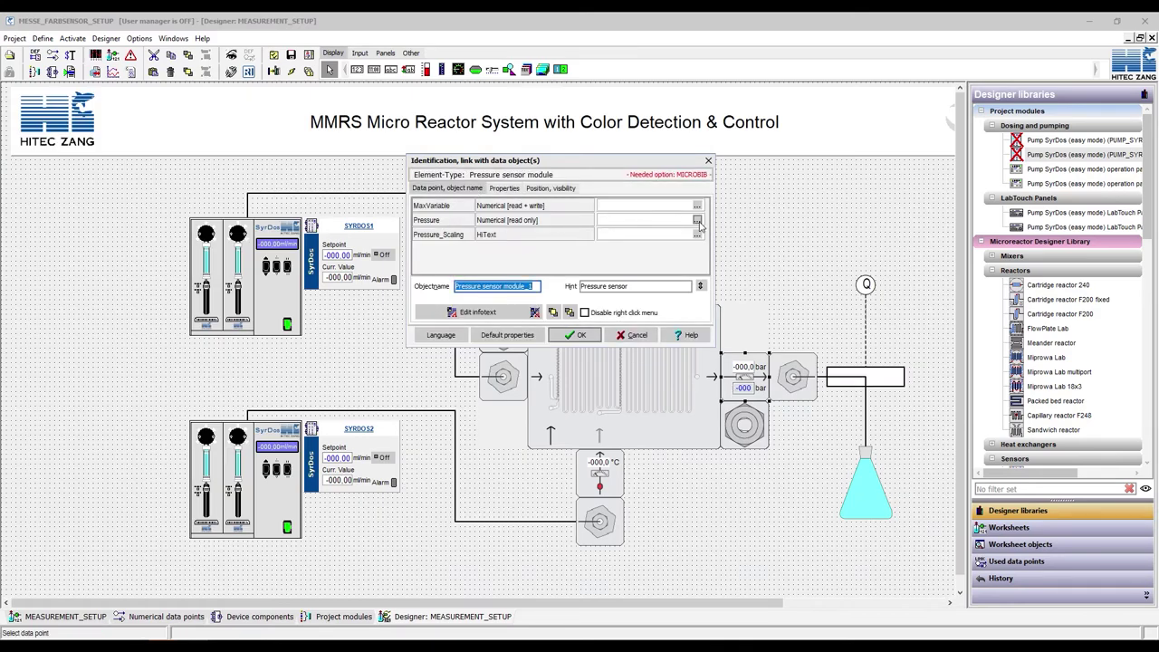
click(697, 221)
click(580, 327)
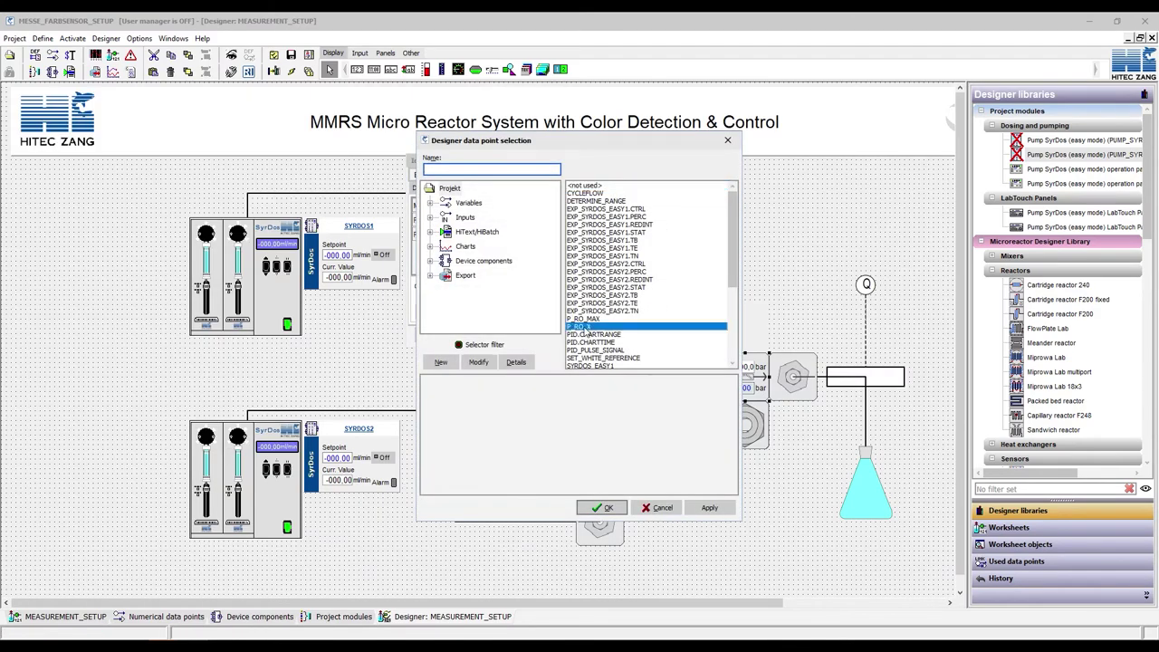
click(622, 509)
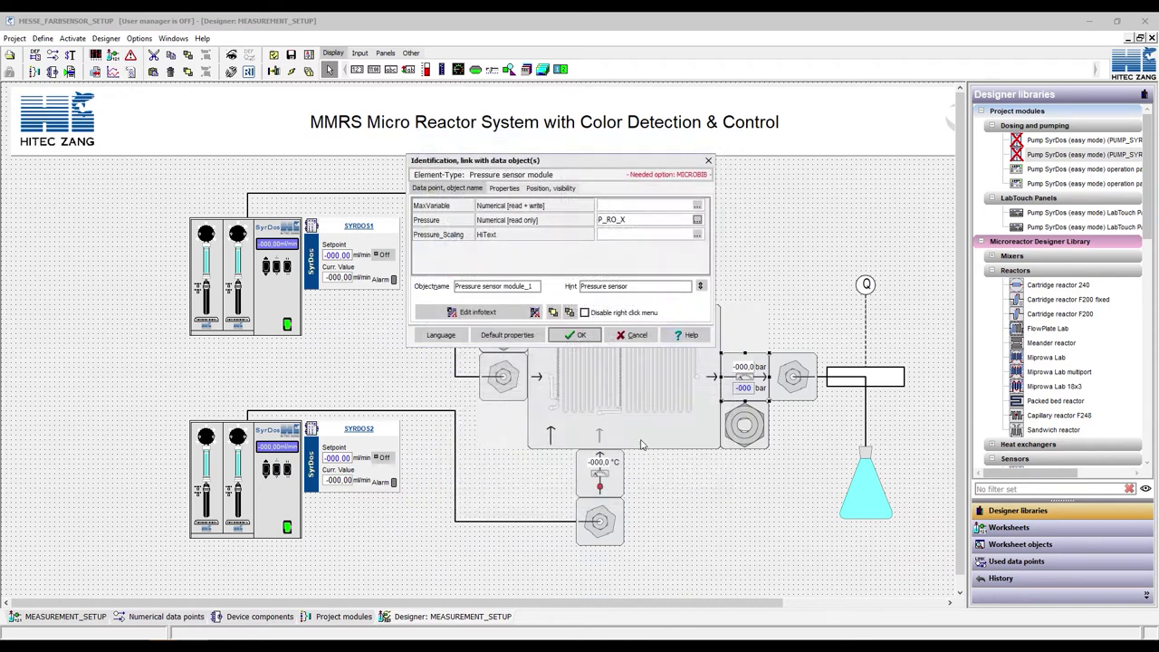
click(697, 206)
click(584, 272)
click(599, 507)
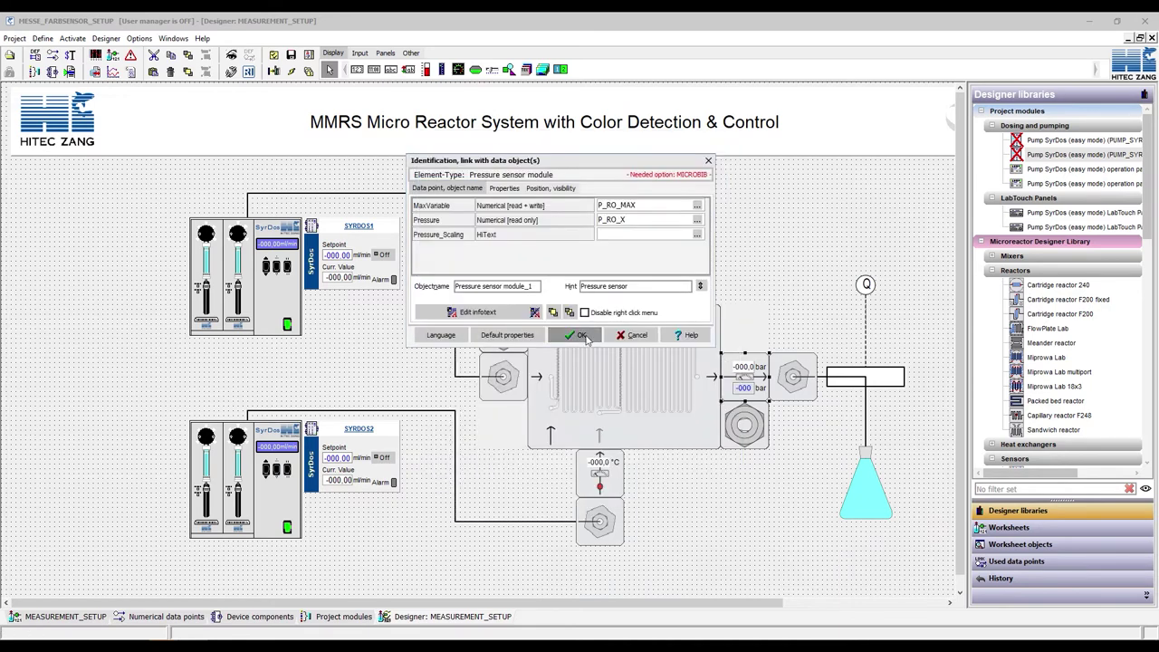
click(575, 337)
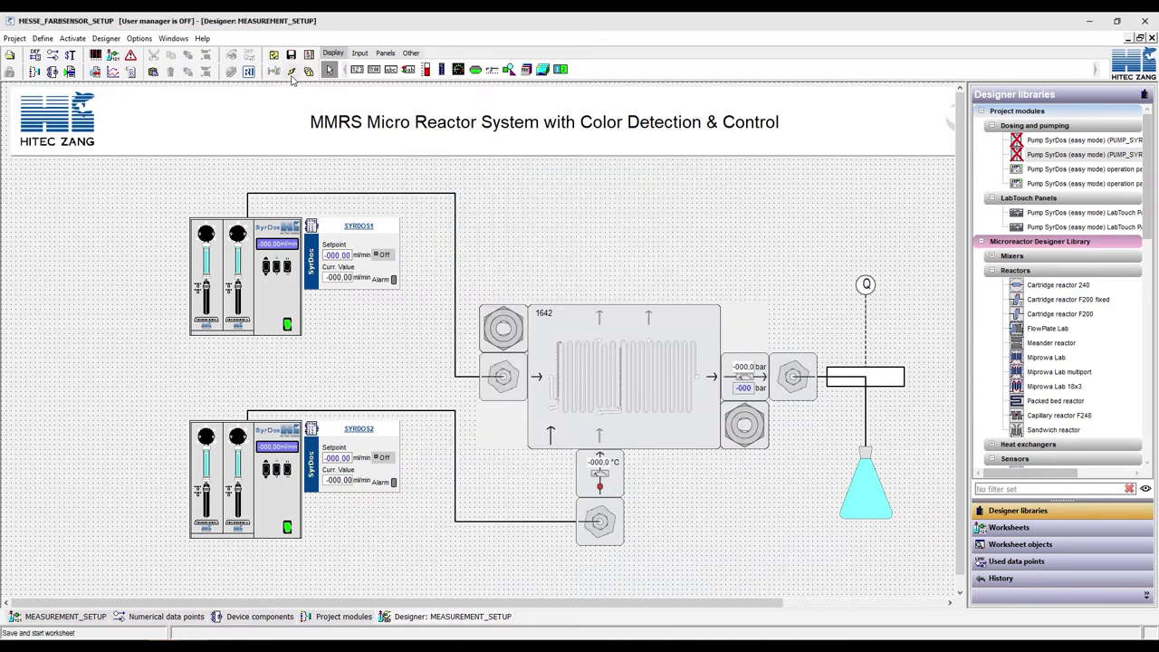
Step: Save and run the MEASUREMENT_SETUP worksheet, then view the Device components list
key(ctrl+Tab)
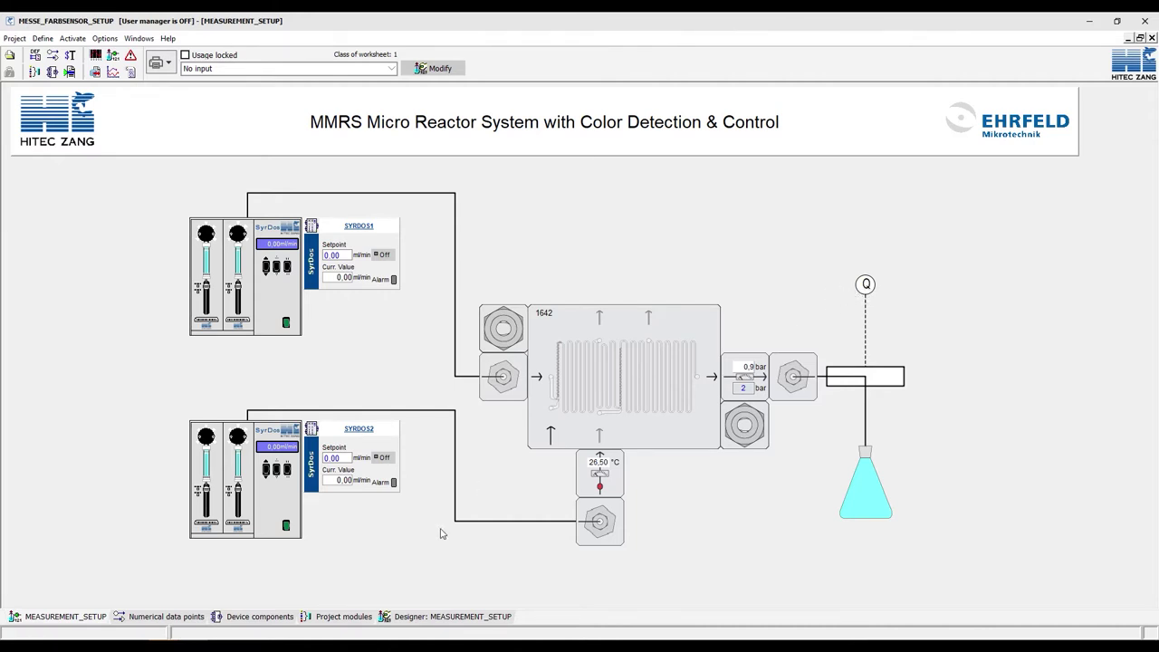
click(269, 621)
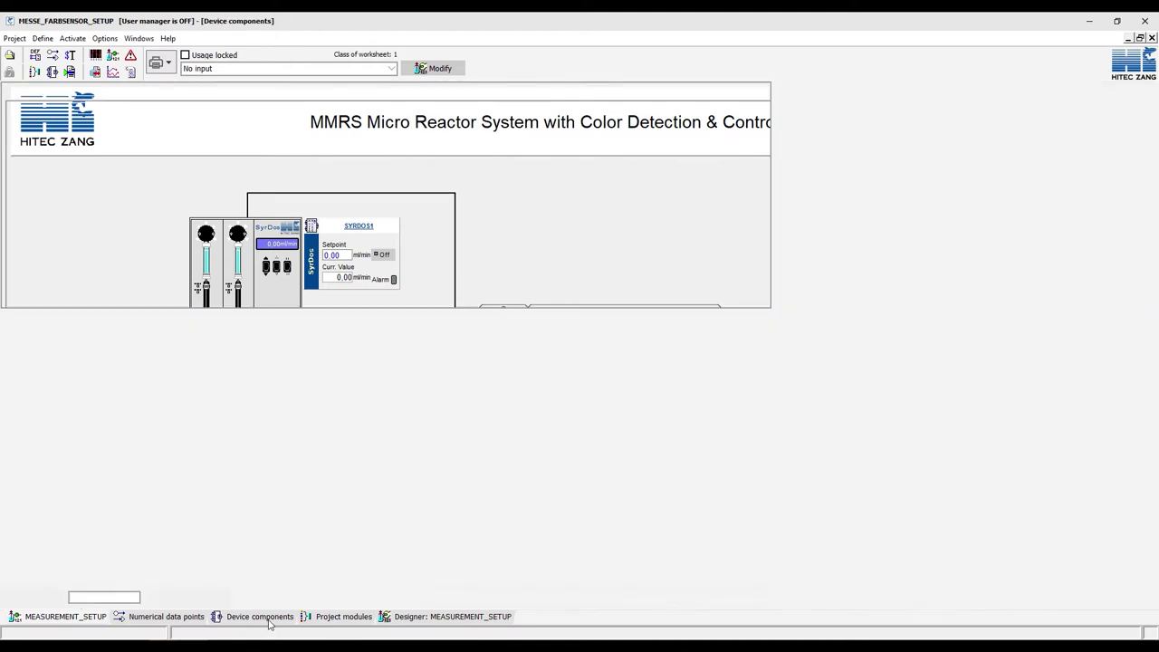
Step: Create a new device component named COLOR
click(182, 619)
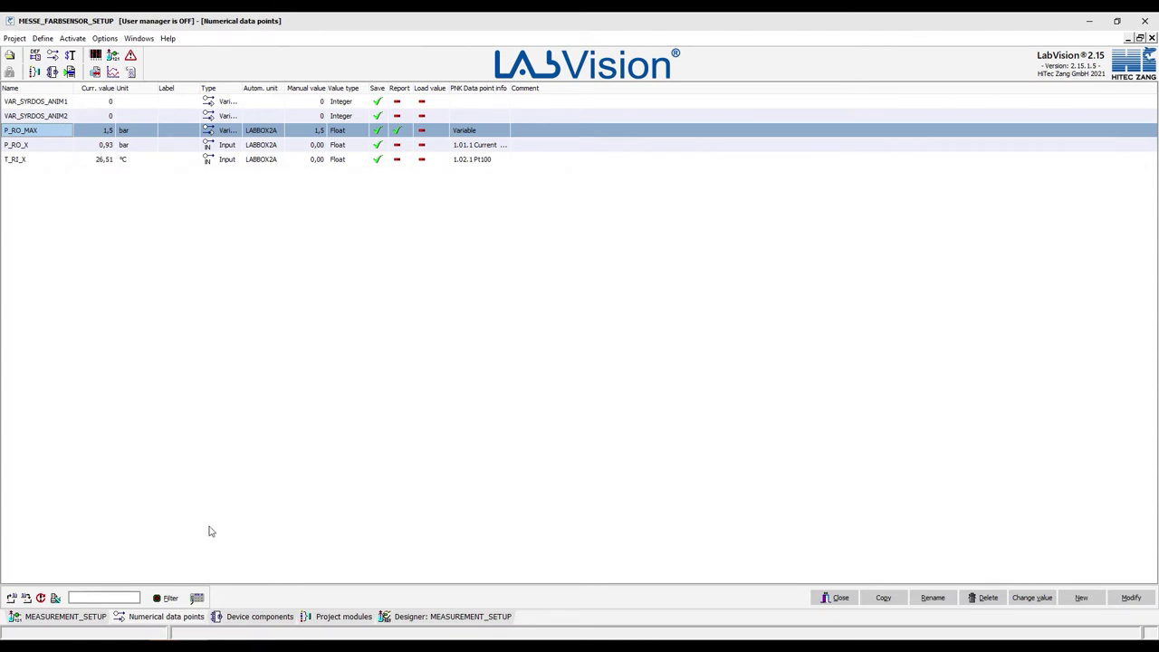
click(264, 620)
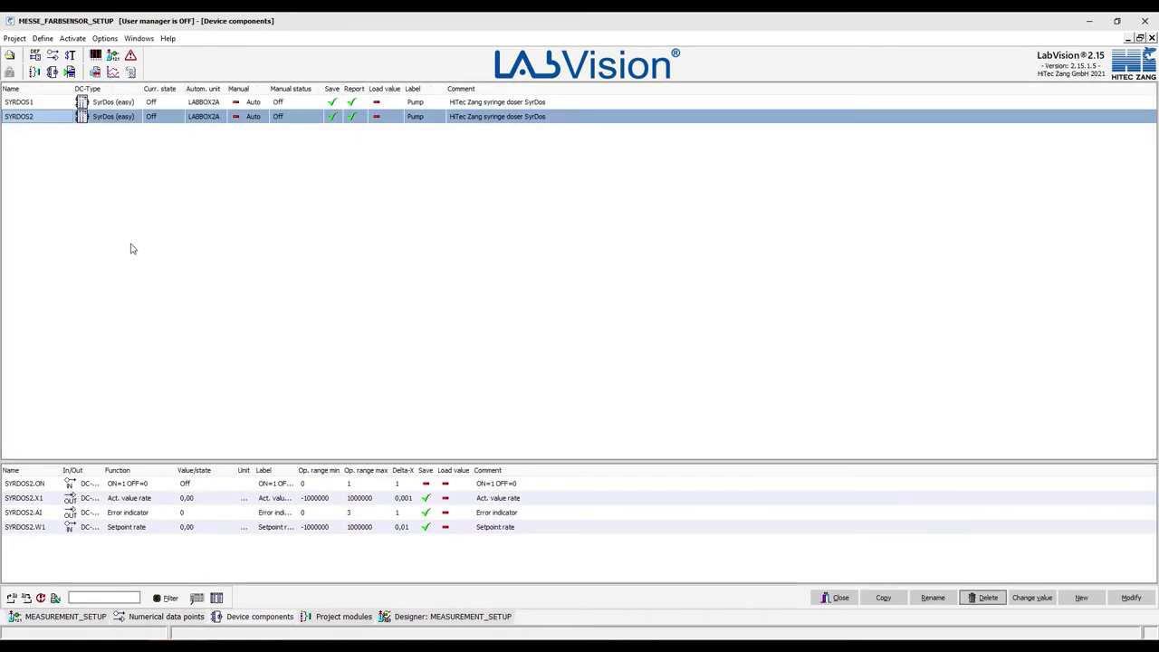
click(1081, 598)
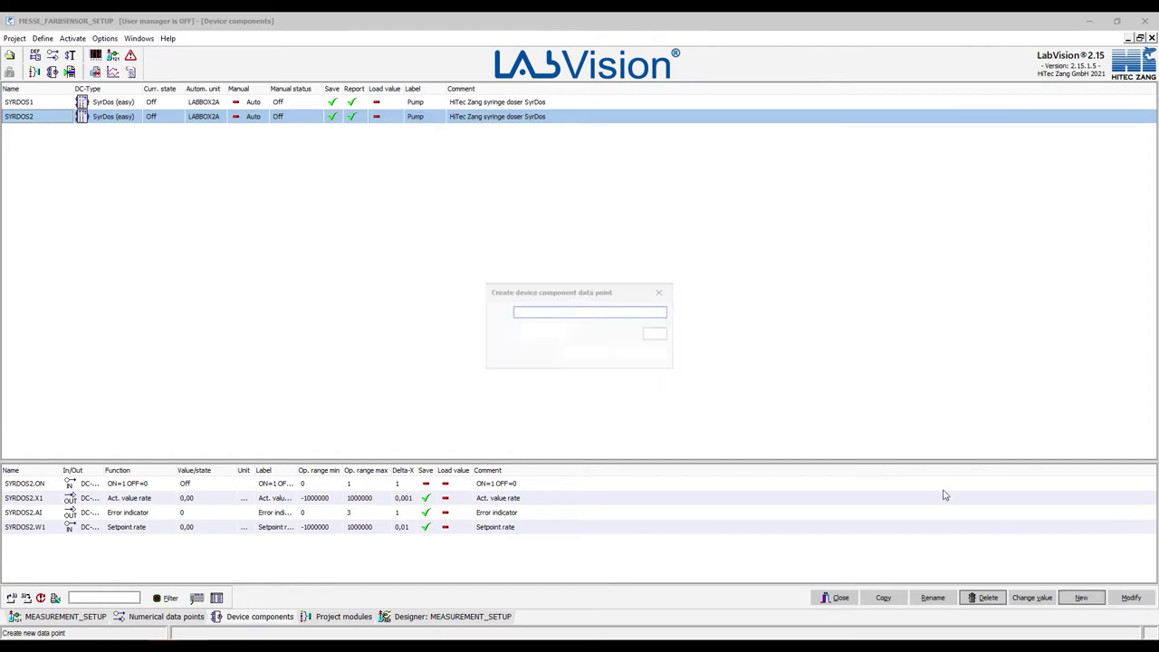
text(Color)
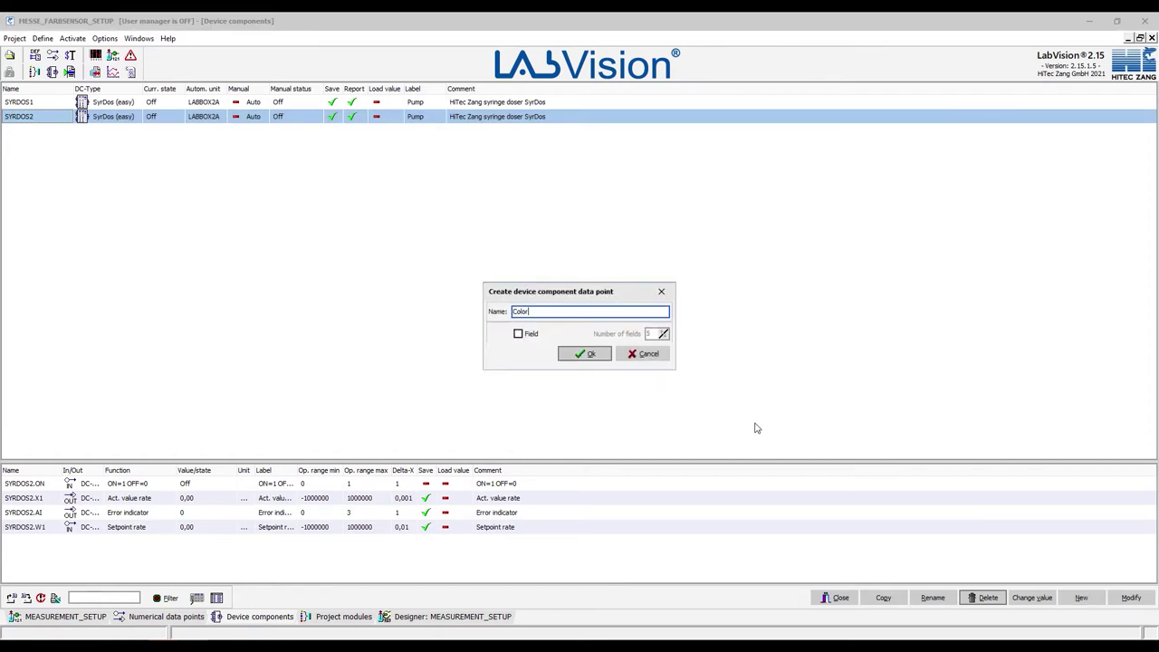
click(597, 356)
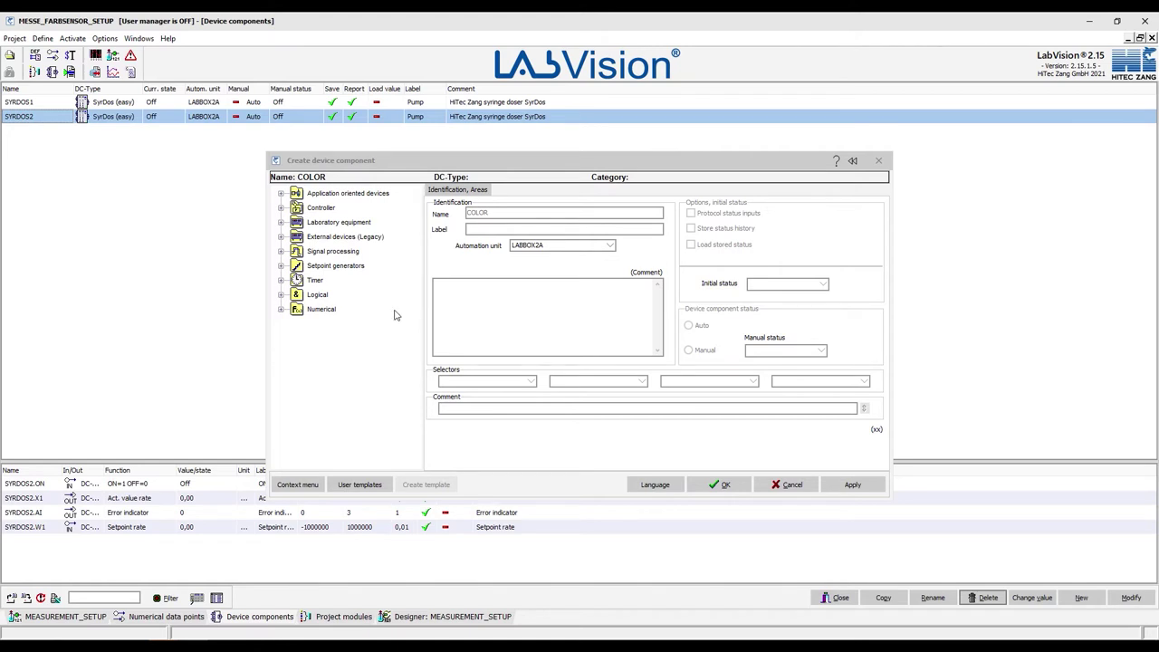
Step: Give COLOR the User defined type CFO100 Micro Epsilon Color Sensor and add it
click(362, 486)
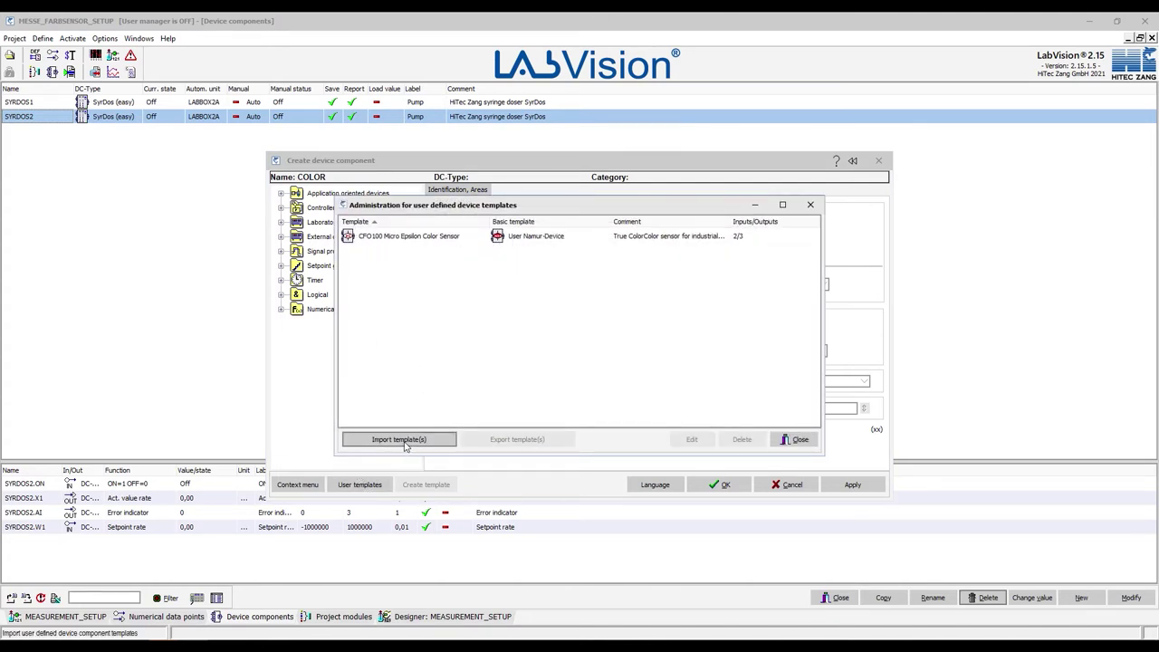
click(801, 439)
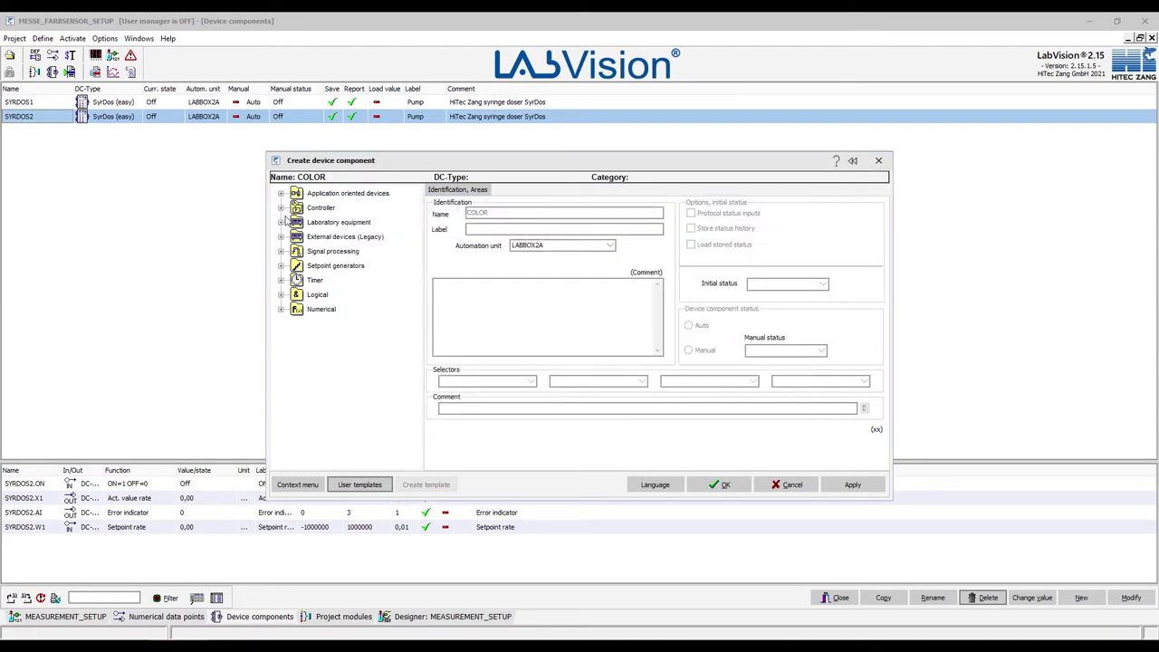
click(281, 222)
click(297, 352)
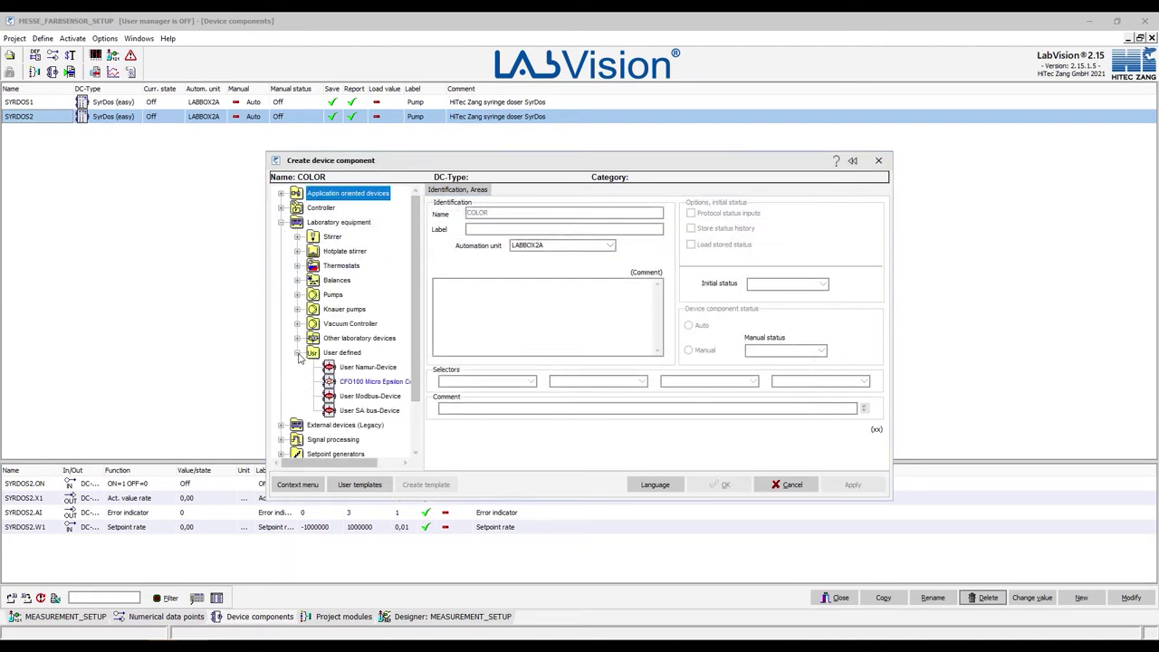
click(366, 384)
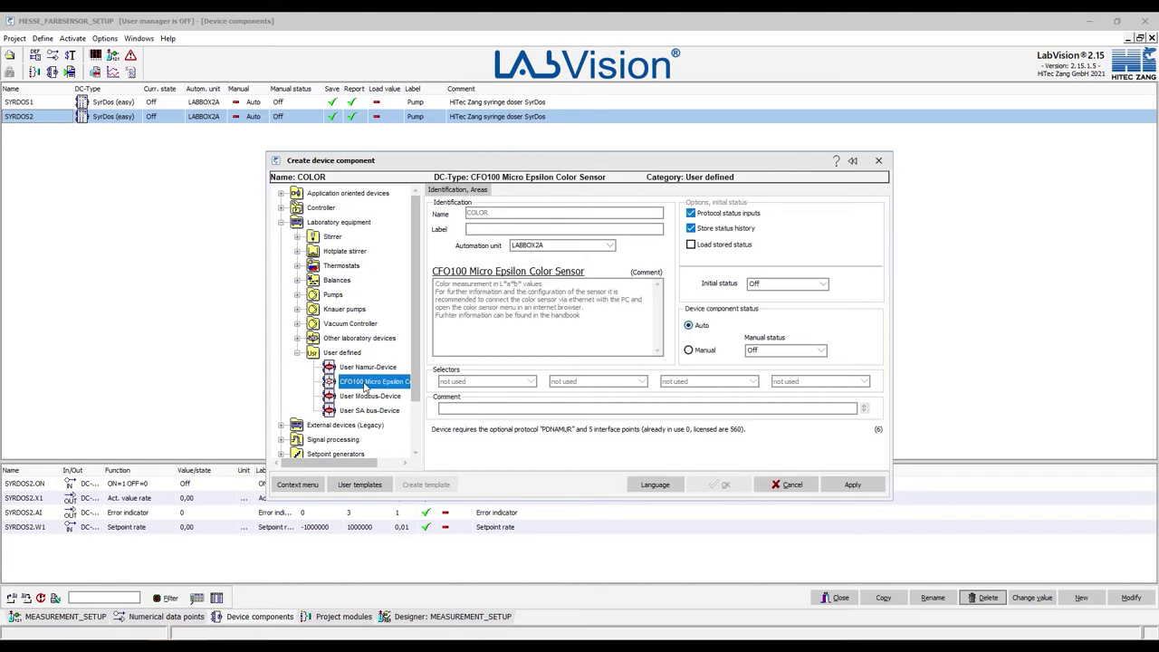
click(718, 485)
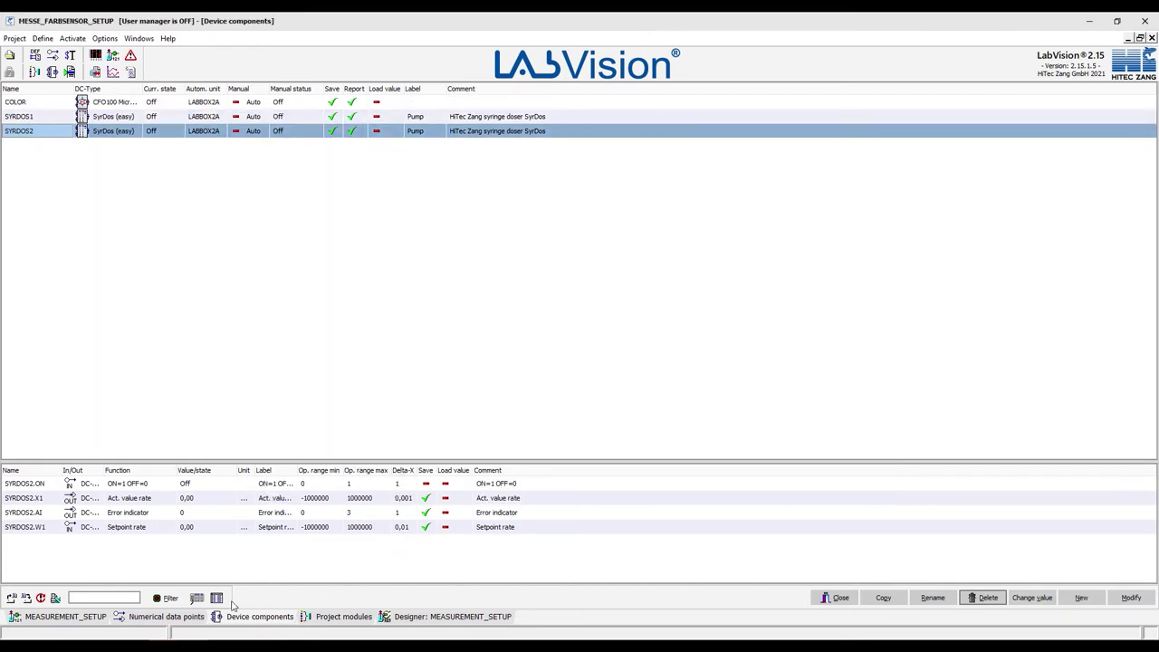
Step: Place a numerical display near the Q marker showing the COLOR.X1 data point
click(468, 619)
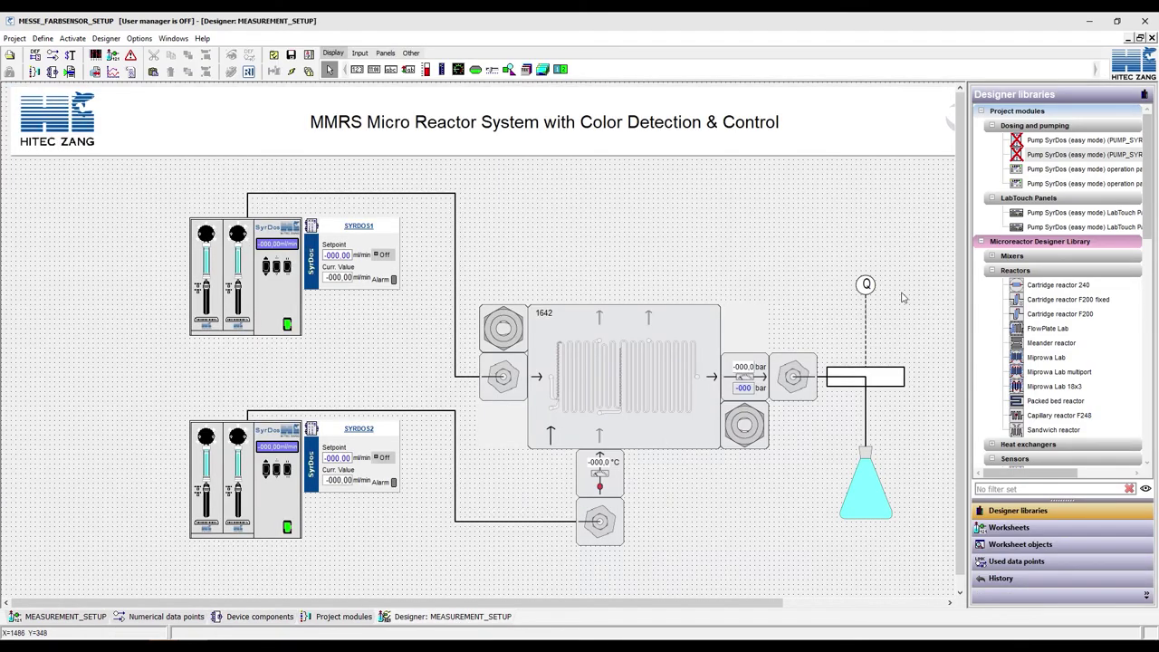
click(357, 70)
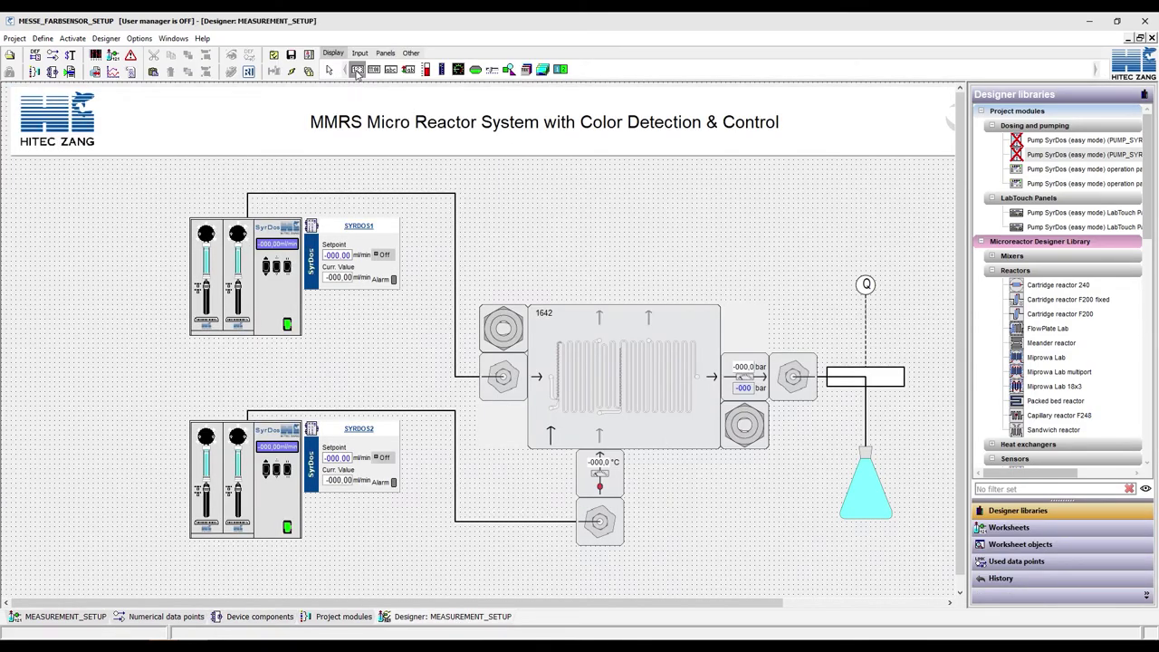
click(845, 281)
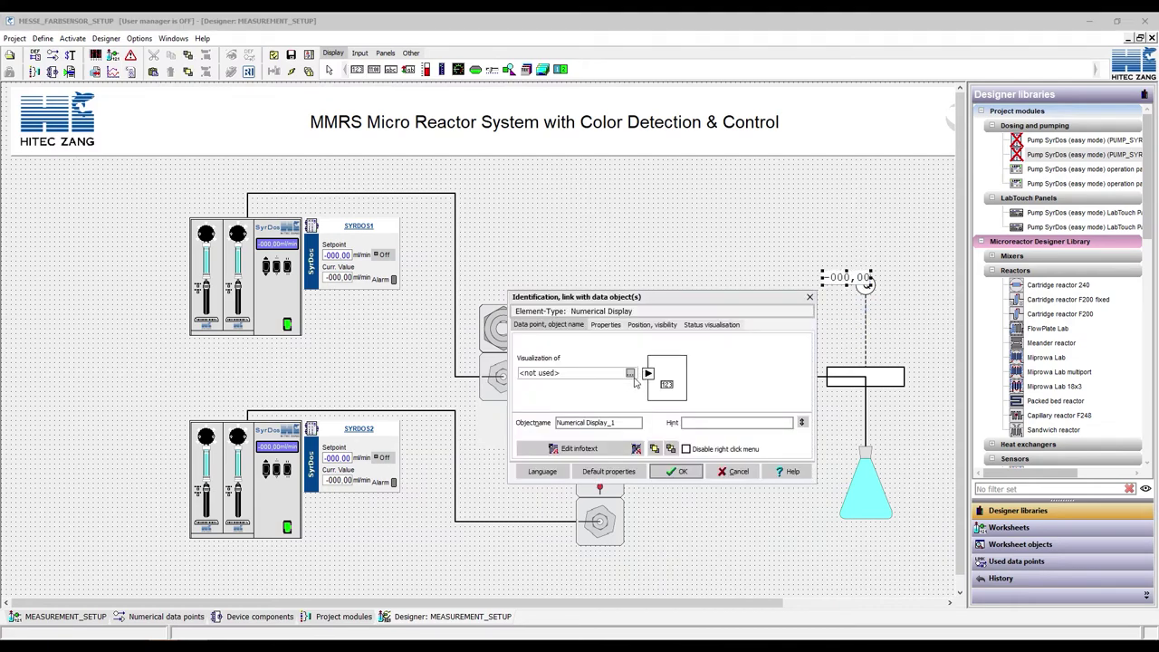
click(630, 375)
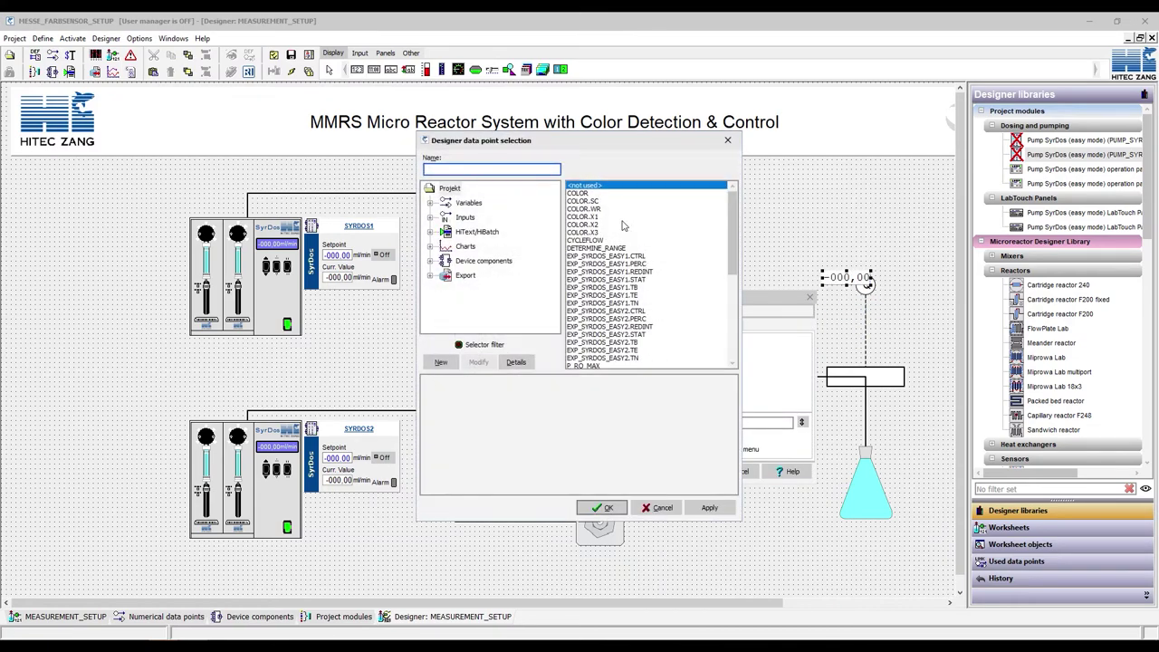
click(584, 217)
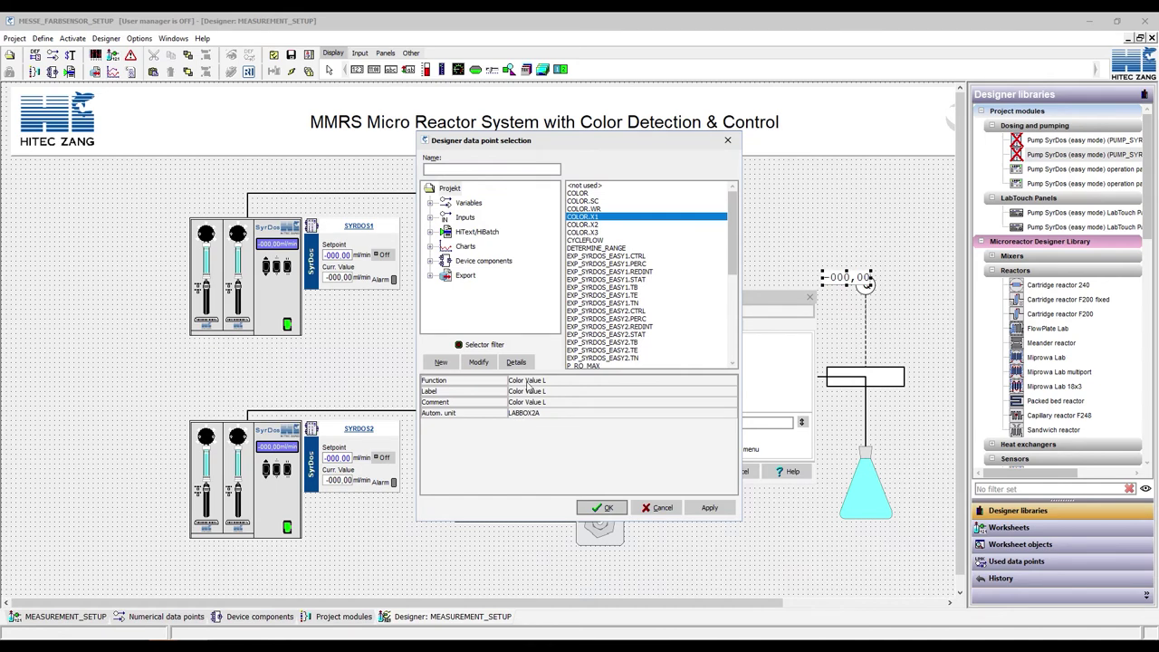
click(600, 507)
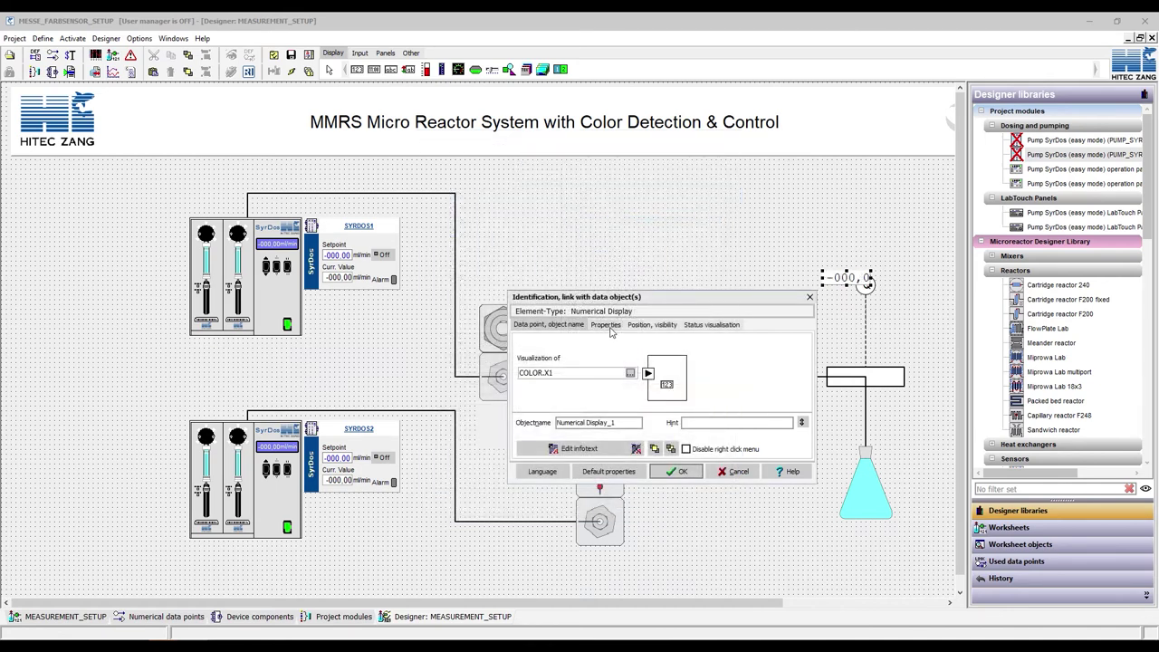
Step: Make the display's label visible, showing the text Color Value L
click(608, 326)
click(624, 448)
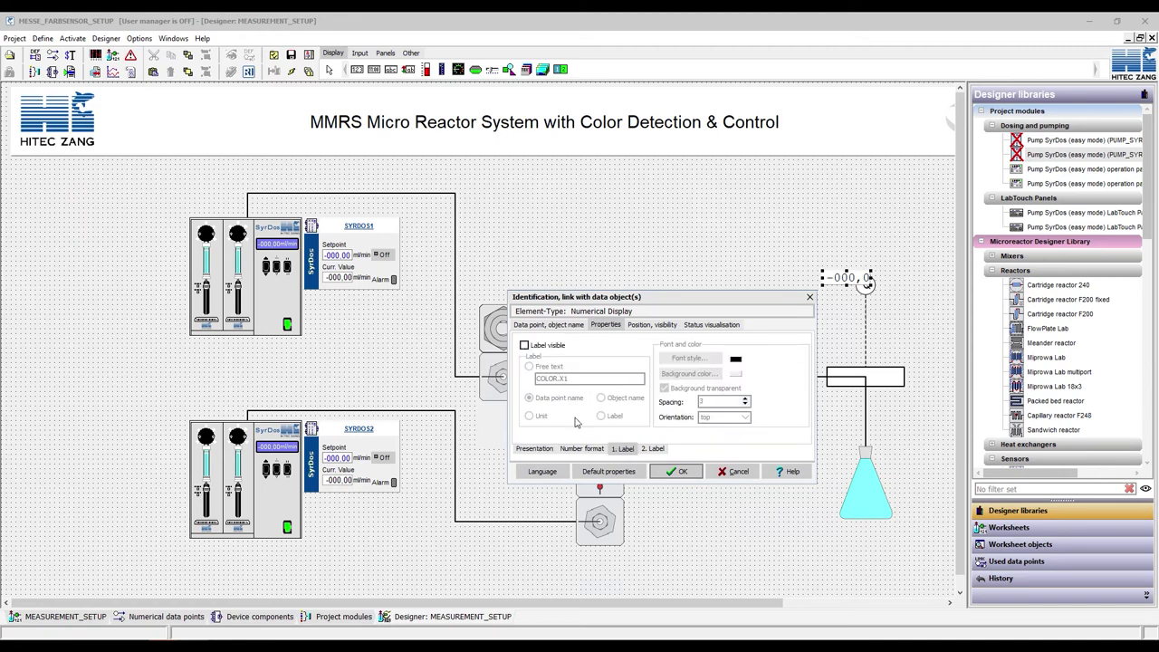
click(525, 345)
click(601, 416)
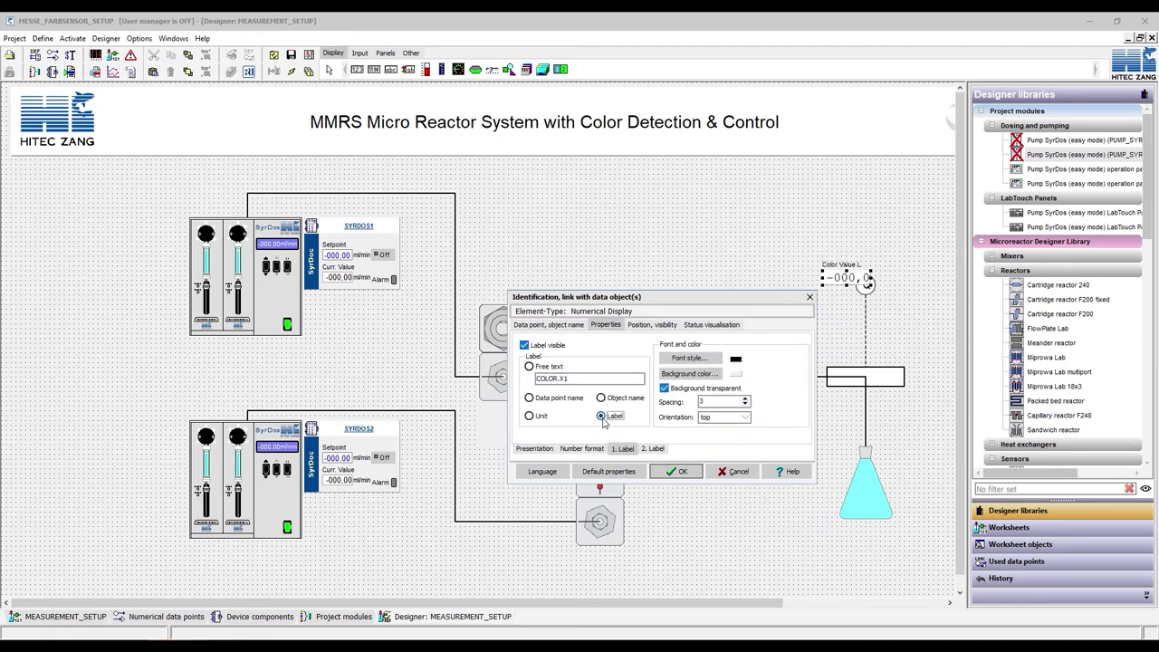
click(679, 472)
click(794, 359)
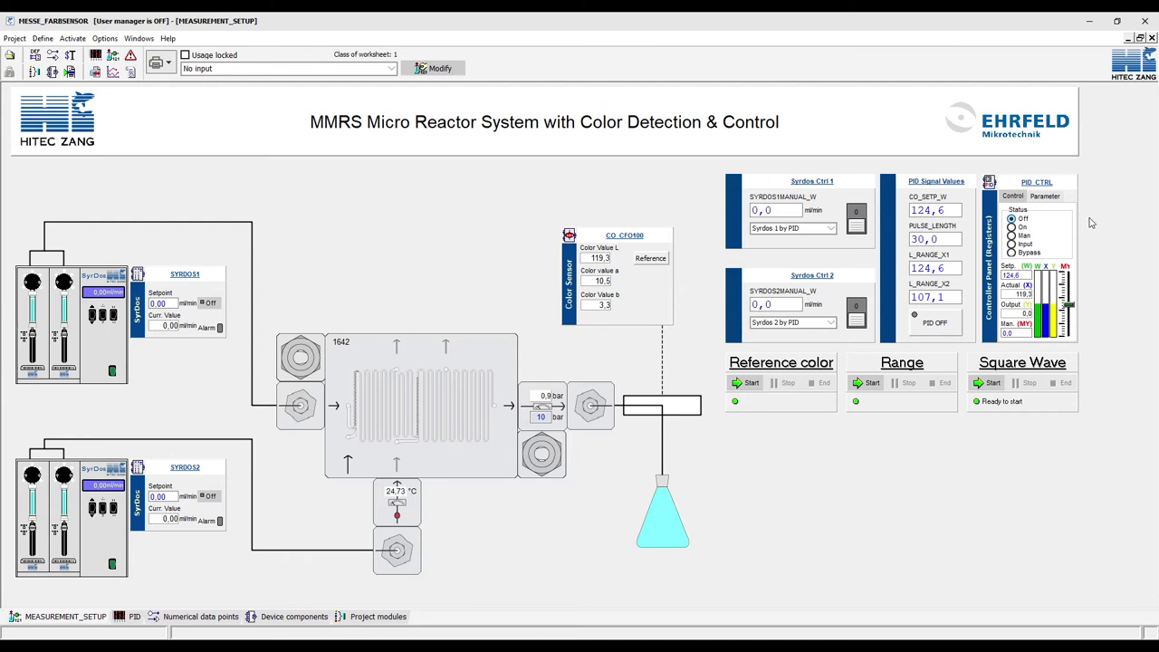
Step: Review PID_CTRL parameters, keep Syrdos 1 under PID control, and switch to HiText
click(1045, 196)
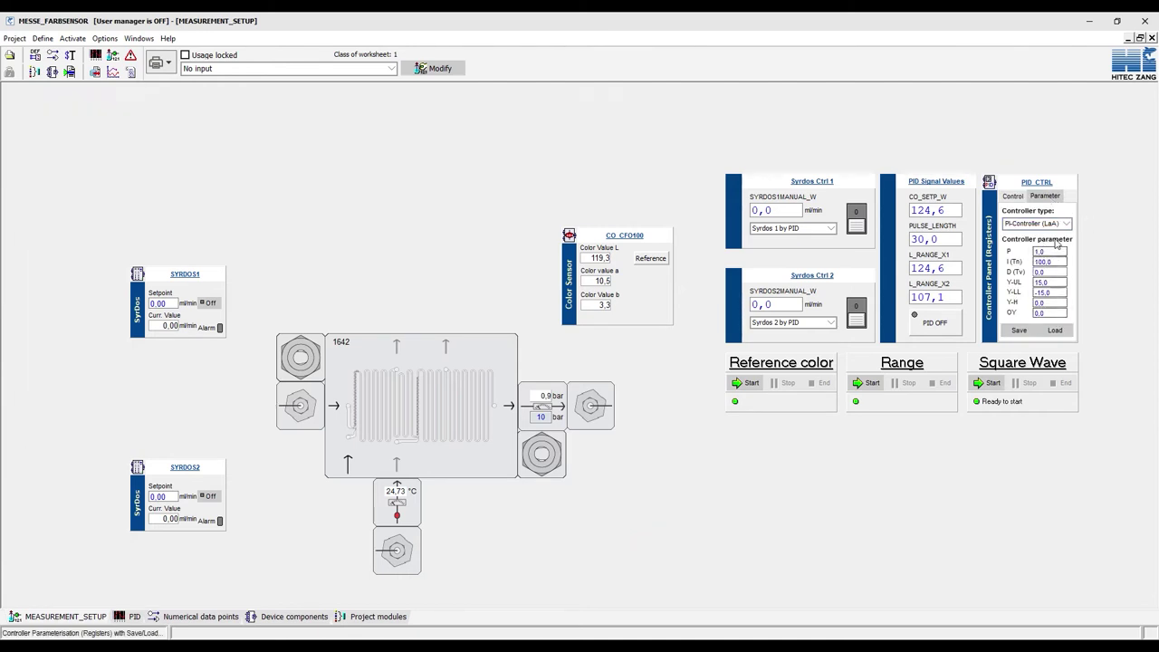
click(1014, 197)
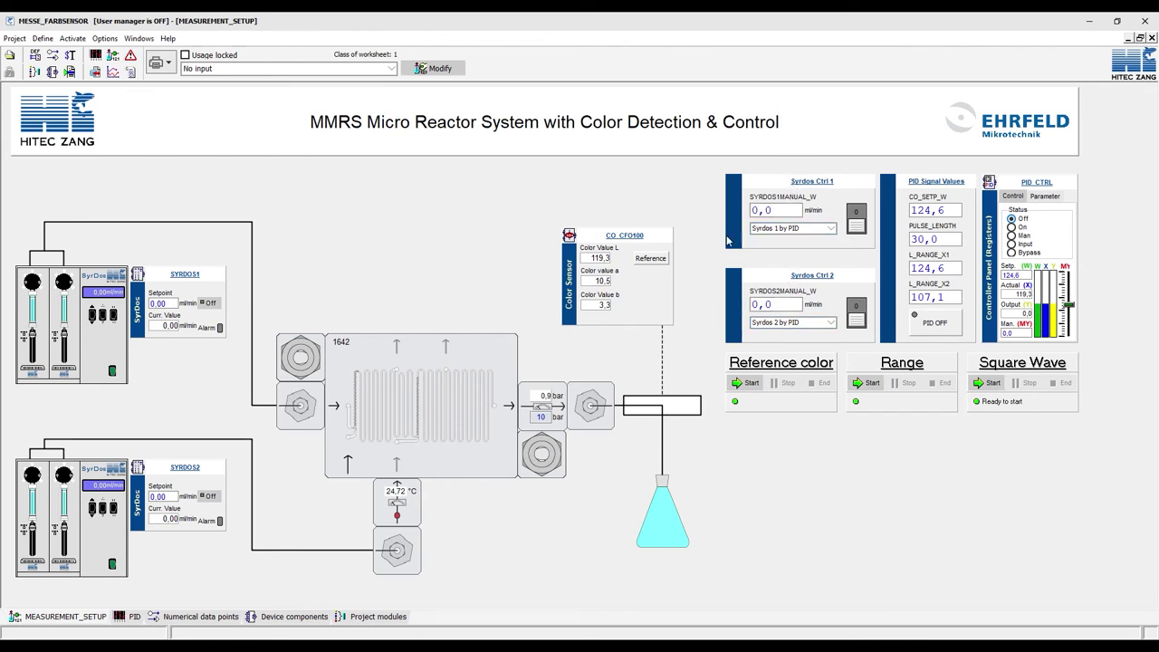
click(800, 232)
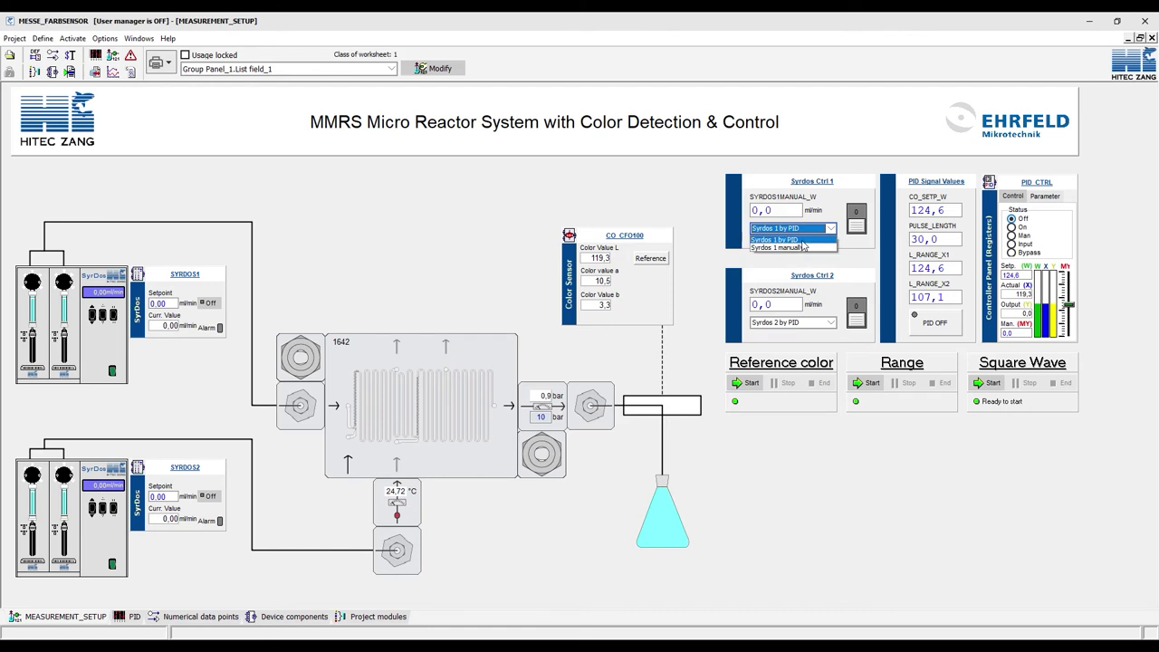
click(803, 240)
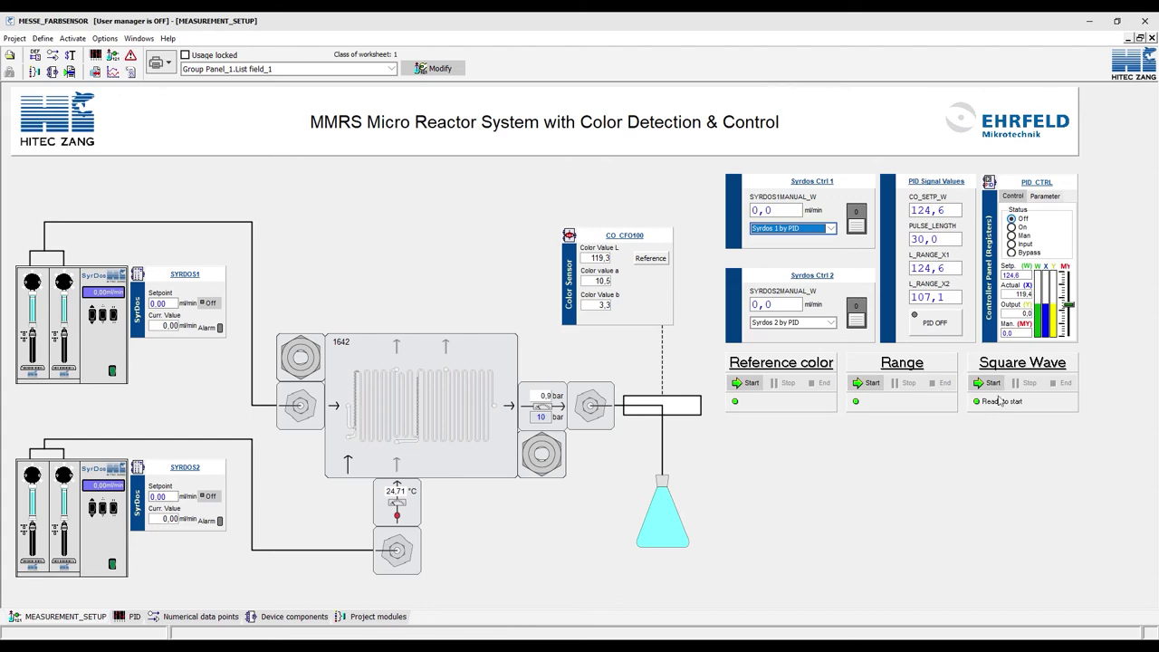
click(163, 593)
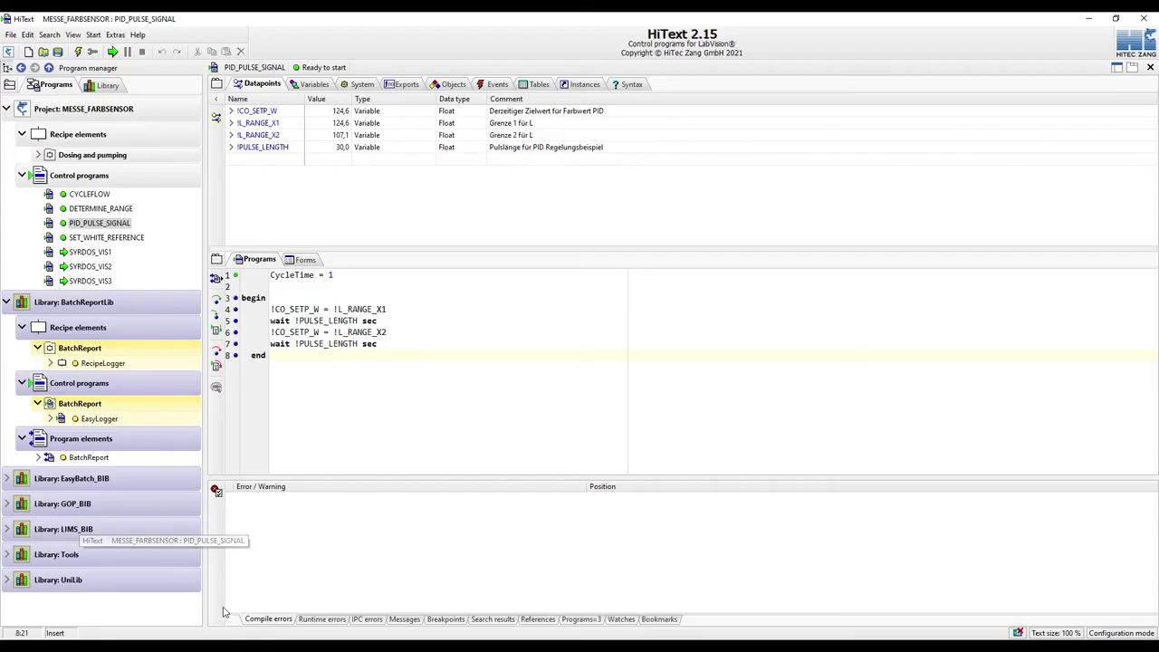
Step: Open the DETERMINE_RANGE control program in HiText and scroll through its code
click(108, 211)
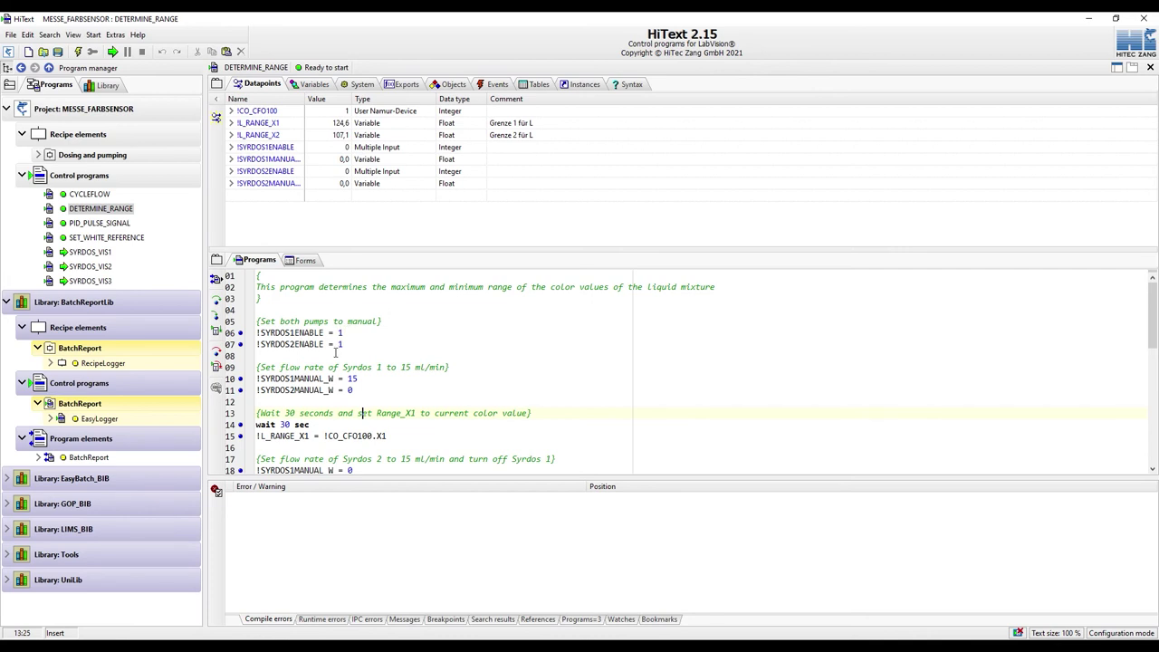
scroll(308, 355, down, 1)
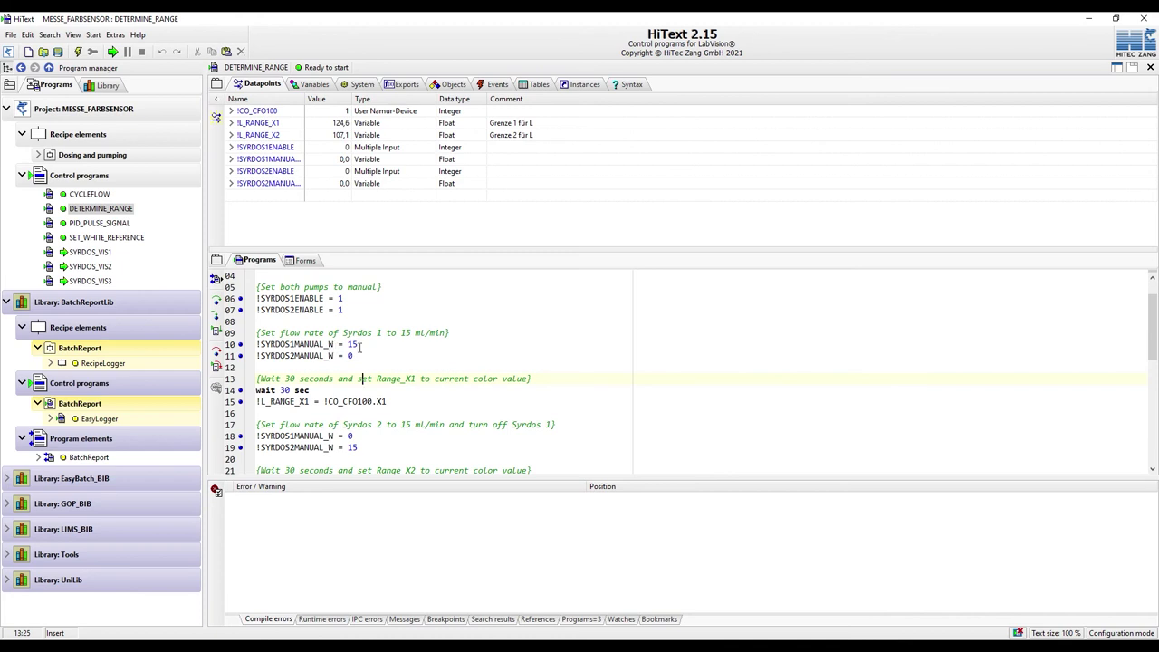
scroll(360, 344, down, 1)
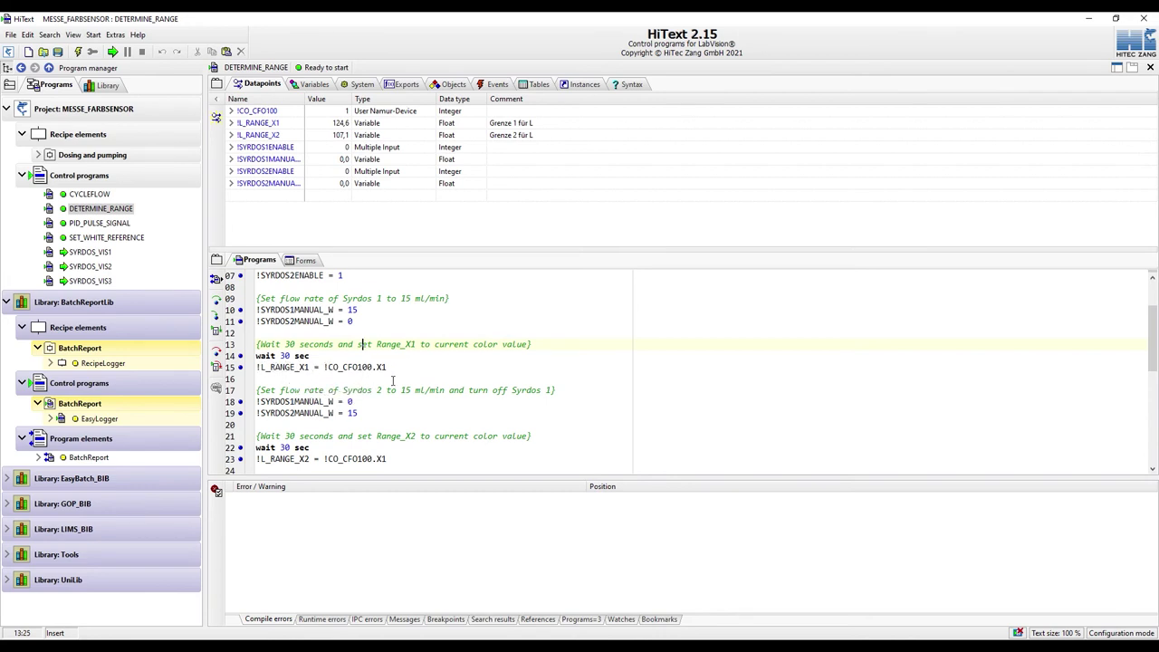
scroll(363, 374, down, 1)
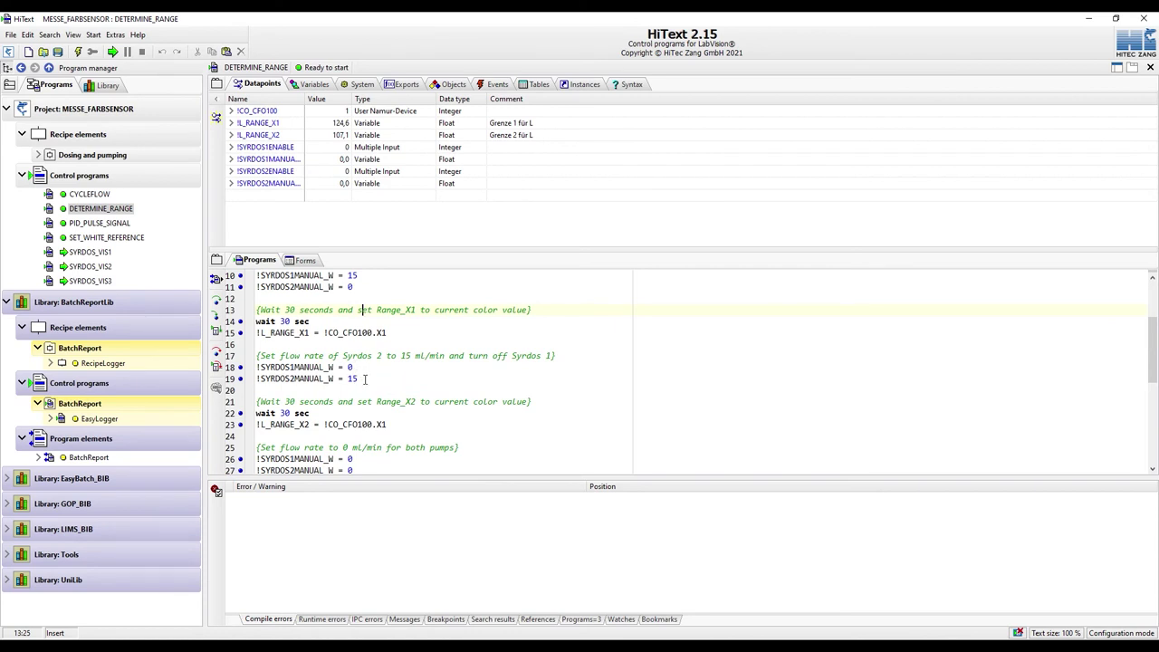
scroll(353, 390, down, 1)
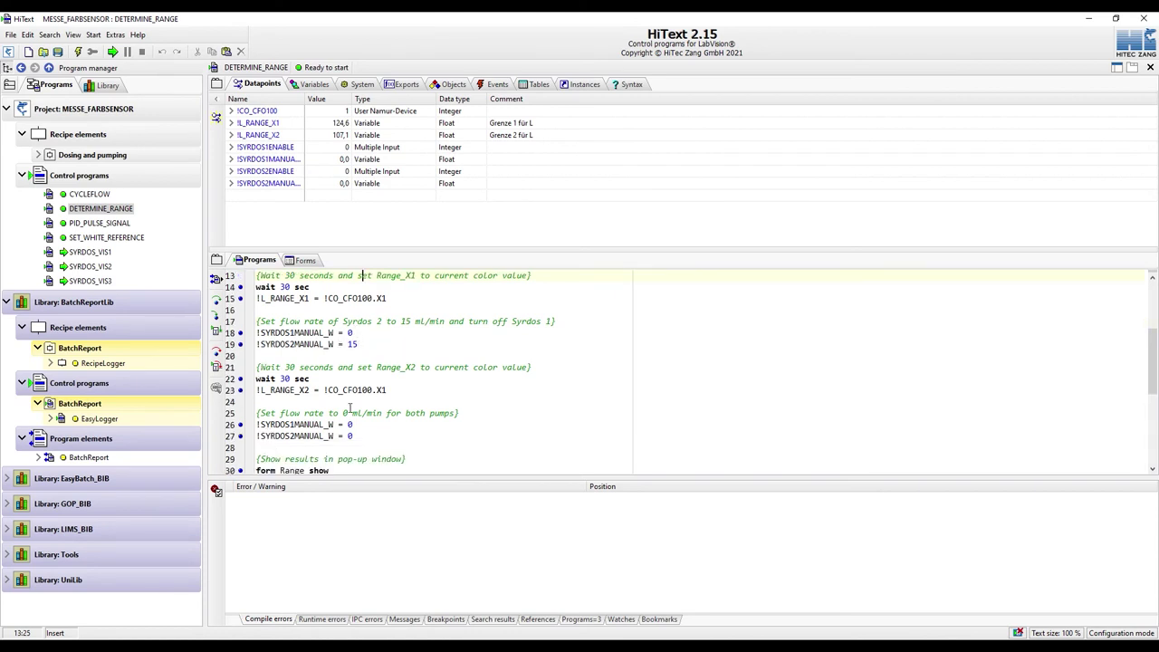
mouse_move(279, 389)
scroll(374, 398, down, 1)
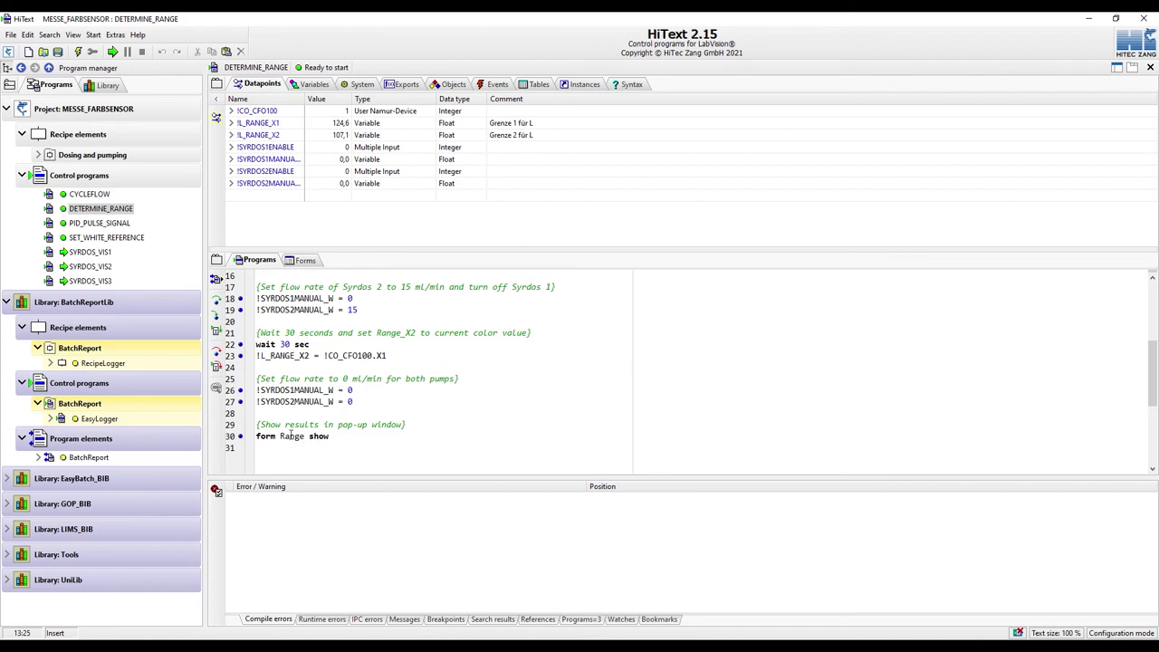
scroll(295, 398, up, 1)
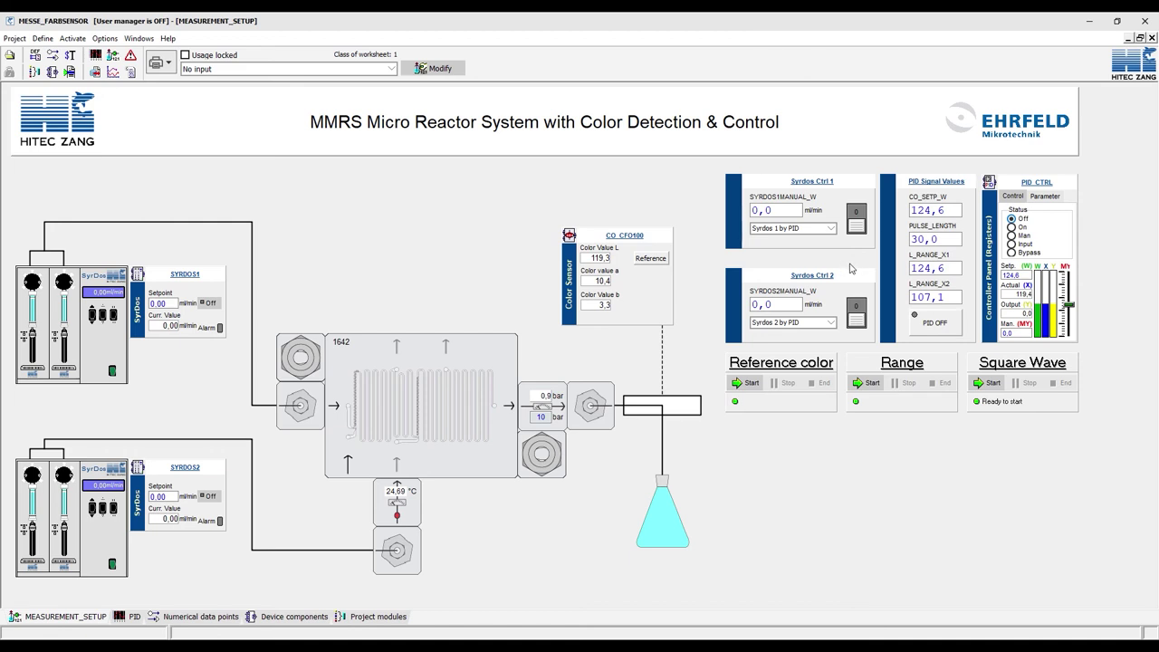
Step: Switch on Syrdos pumps 1 and 2, turn PID control on, and start Square Wave
click(861, 229)
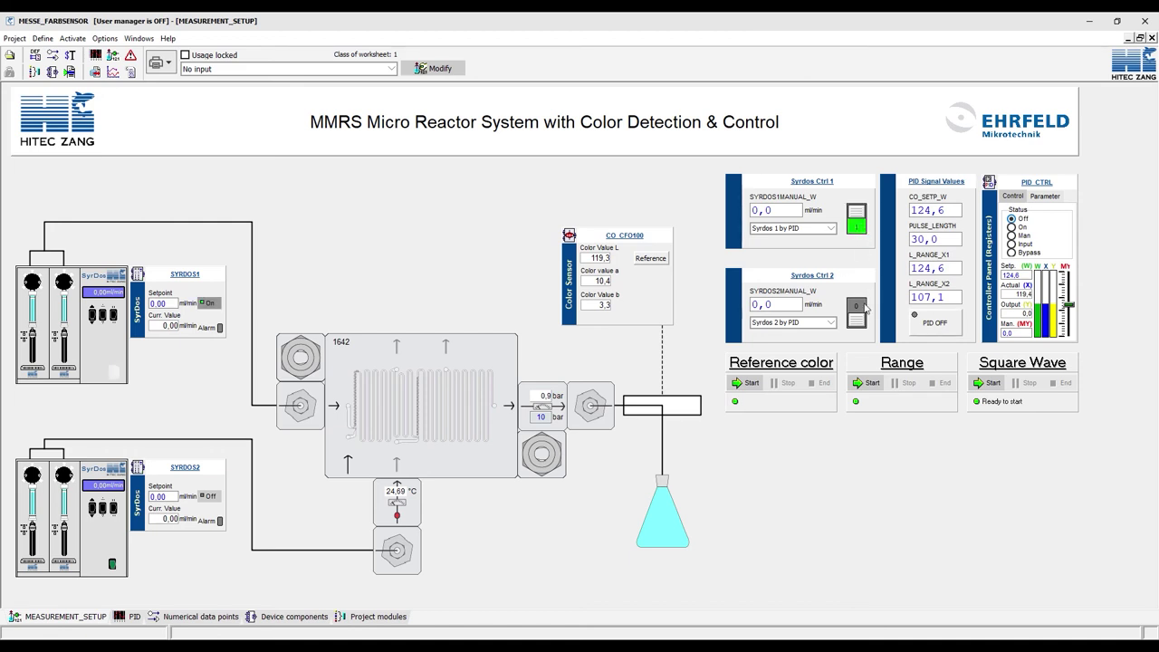
click(863, 314)
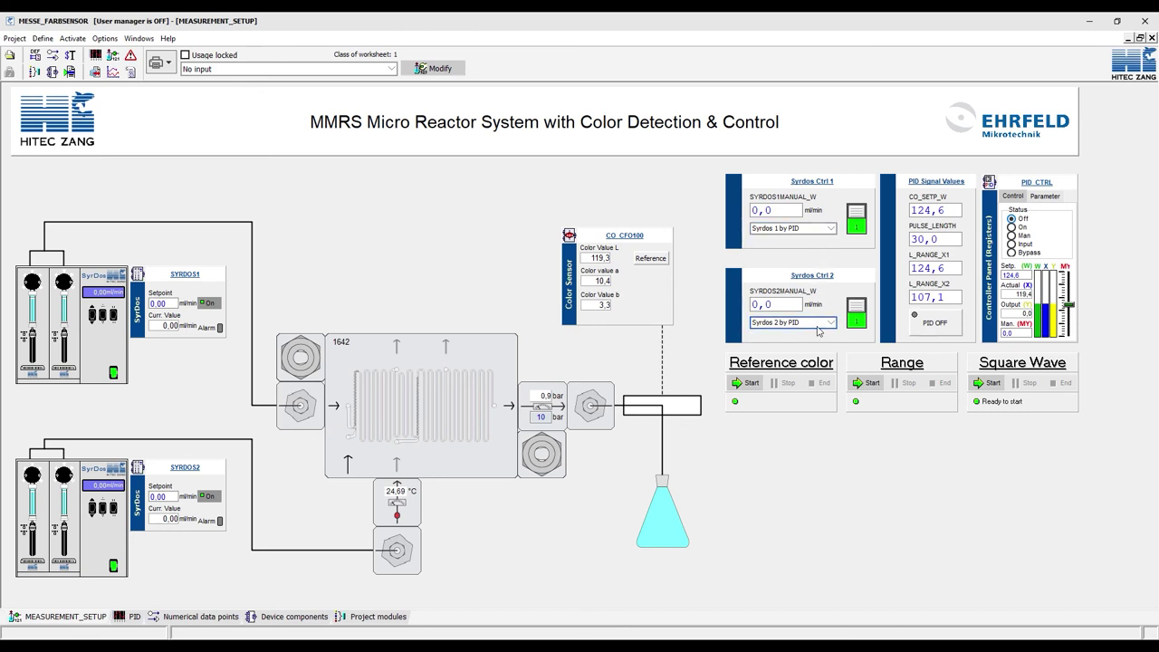
click(928, 331)
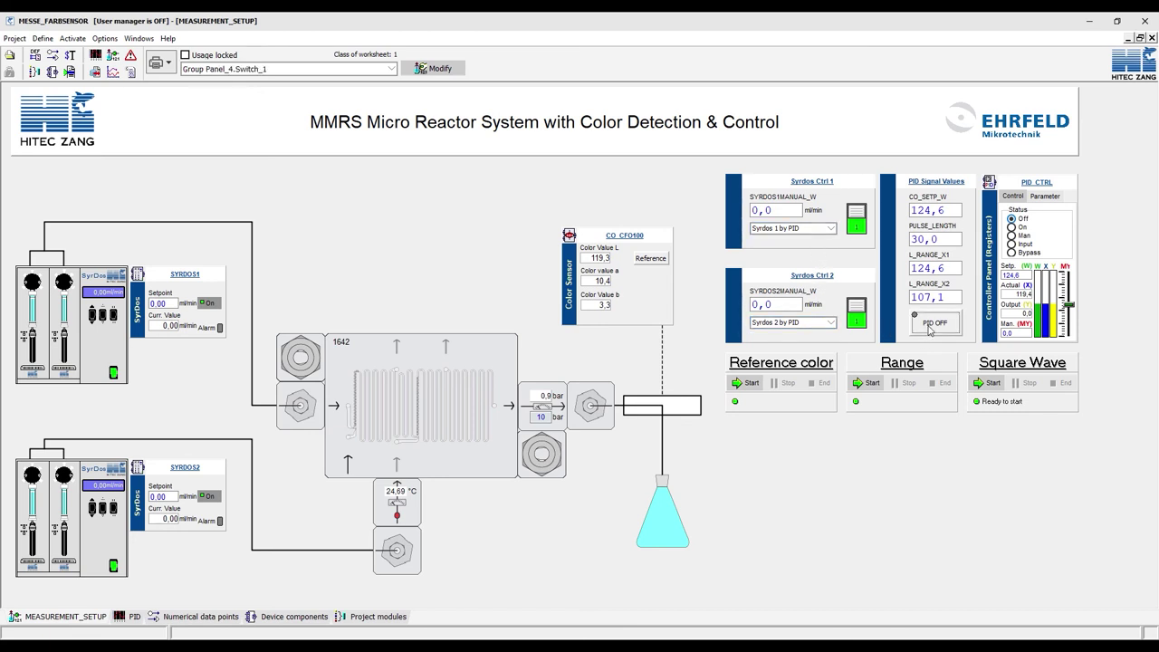
click(993, 383)
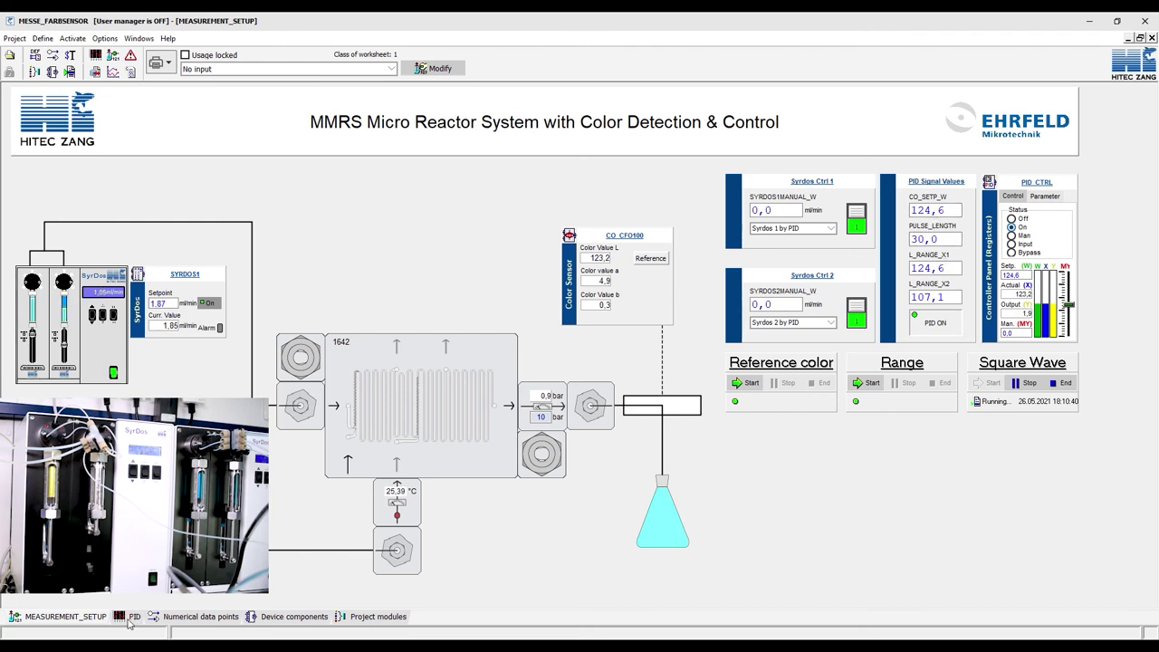
click(129, 620)
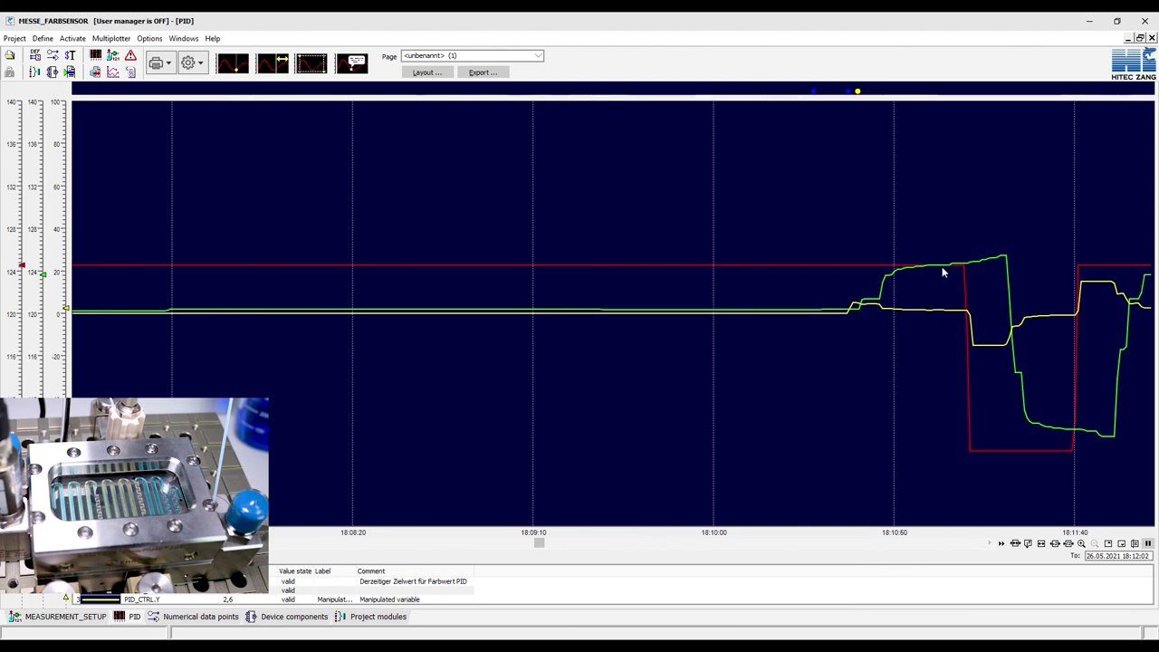
click(59, 616)
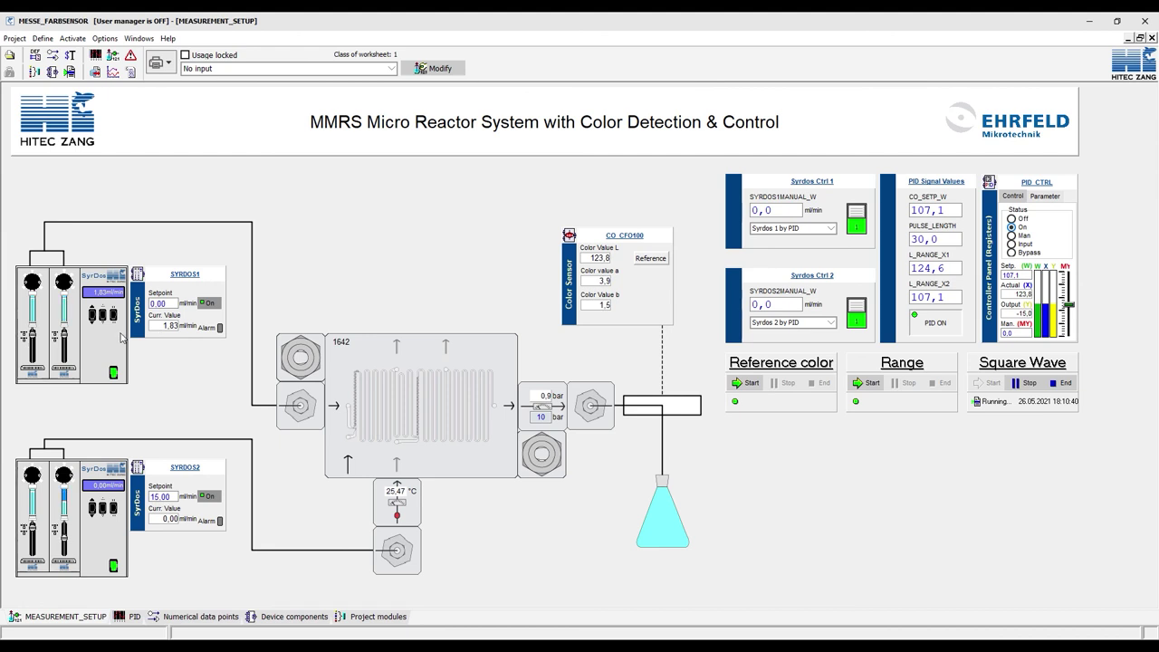